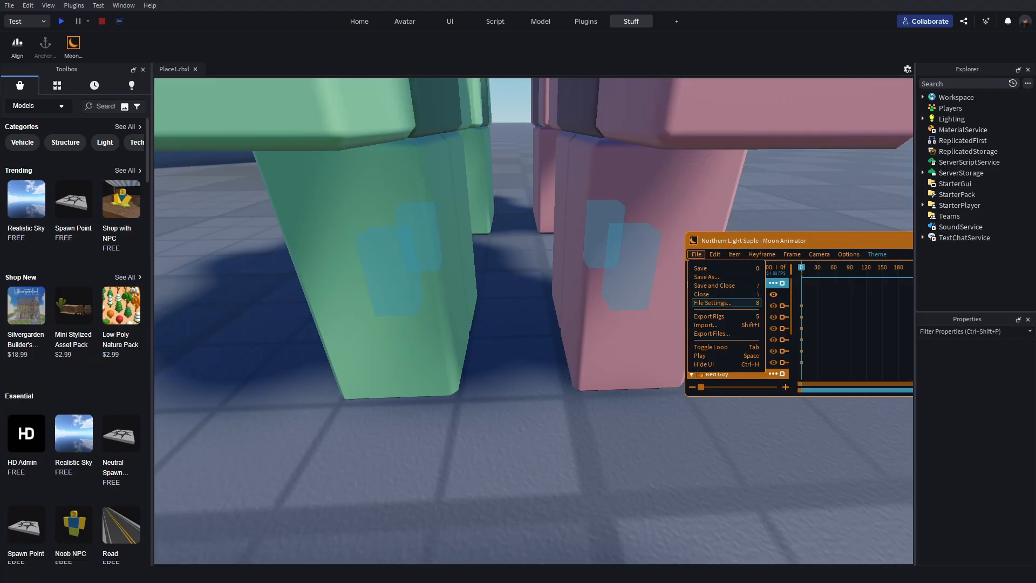
Step: Close the current animation, select the Green Guy and Red Guy rigs, and open the Northern Light Suple animation file
left_click(702, 294)
left_click(443, 296)
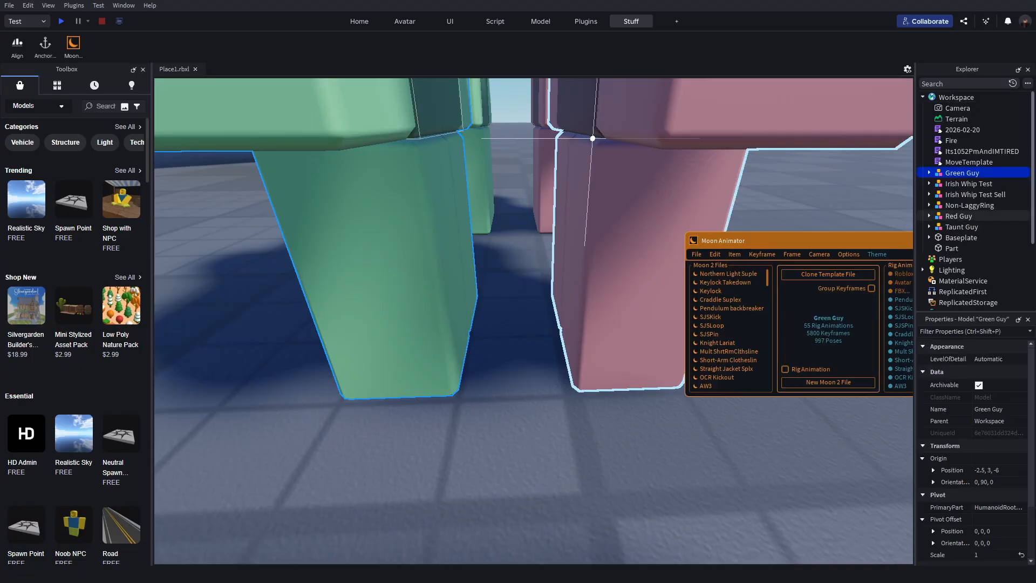
left_click(592, 138, "ctrl")
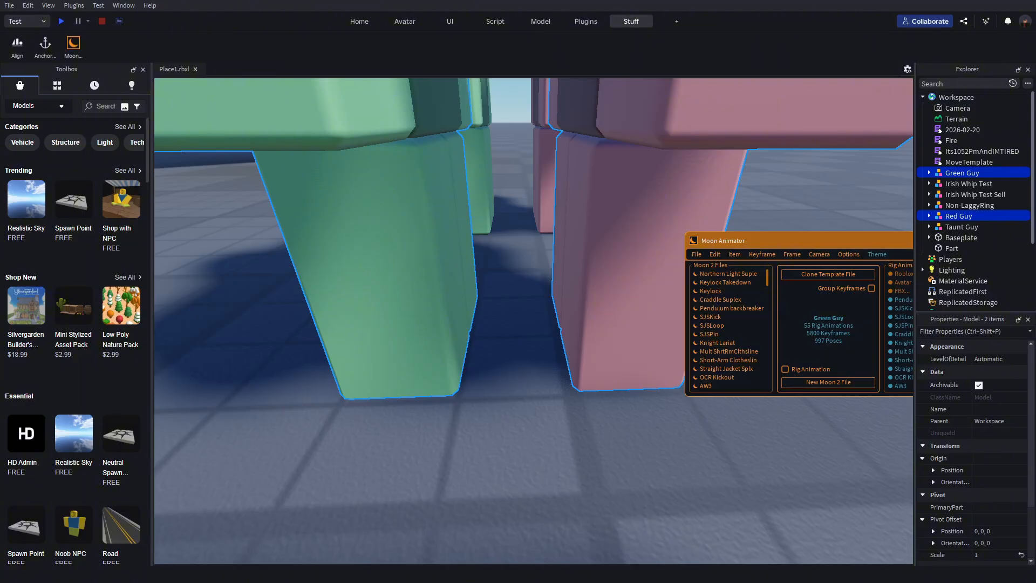
left_click(728, 274)
right_click_drag(562, 324, 413, 356)
key("s")
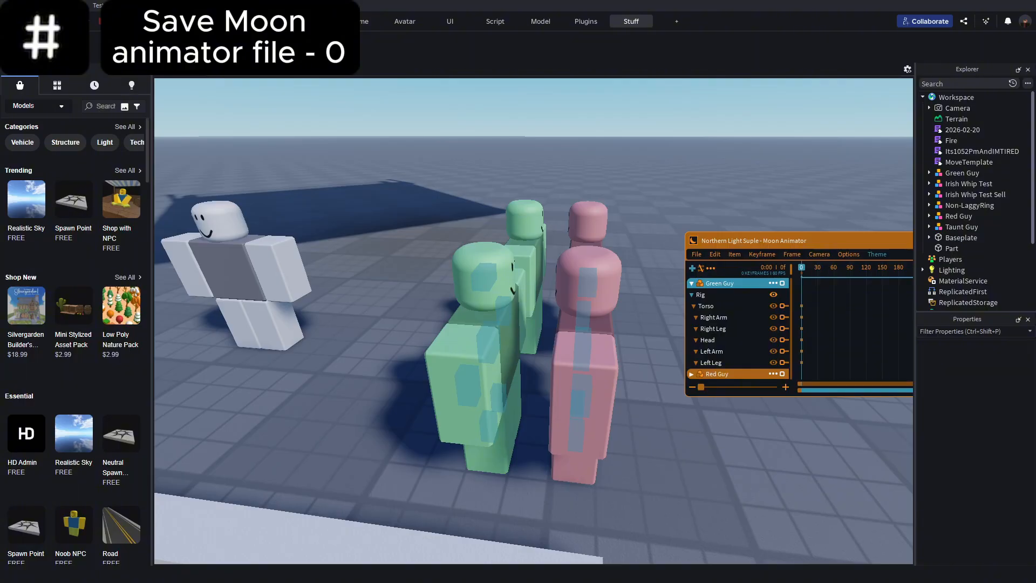
Step: Try switching the Green Guy torso's gizmo between rotation and position and between local and world space, with a test rotation
left_click(532, 313)
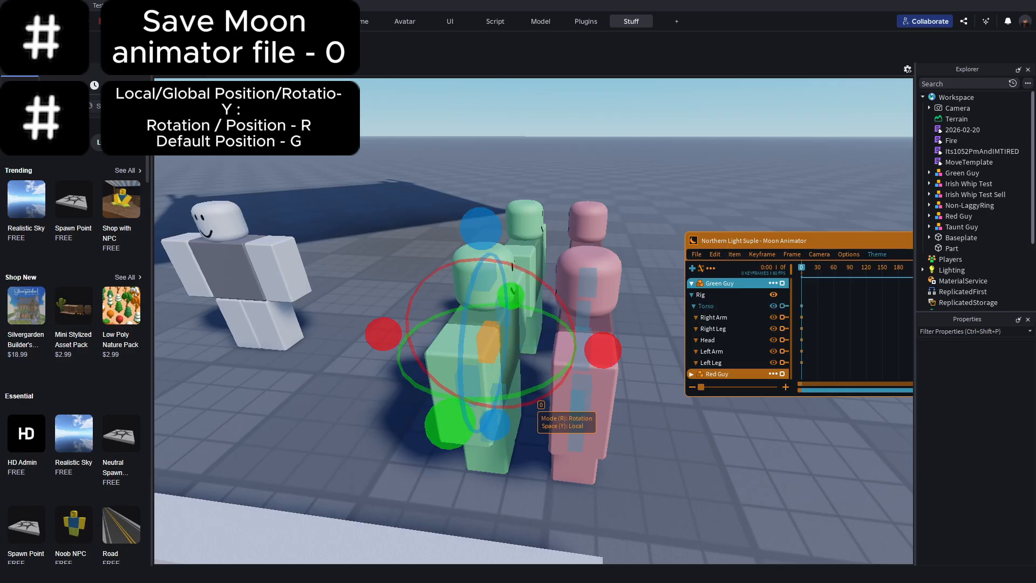
key("r")
key("r")
key("r")
key("r")
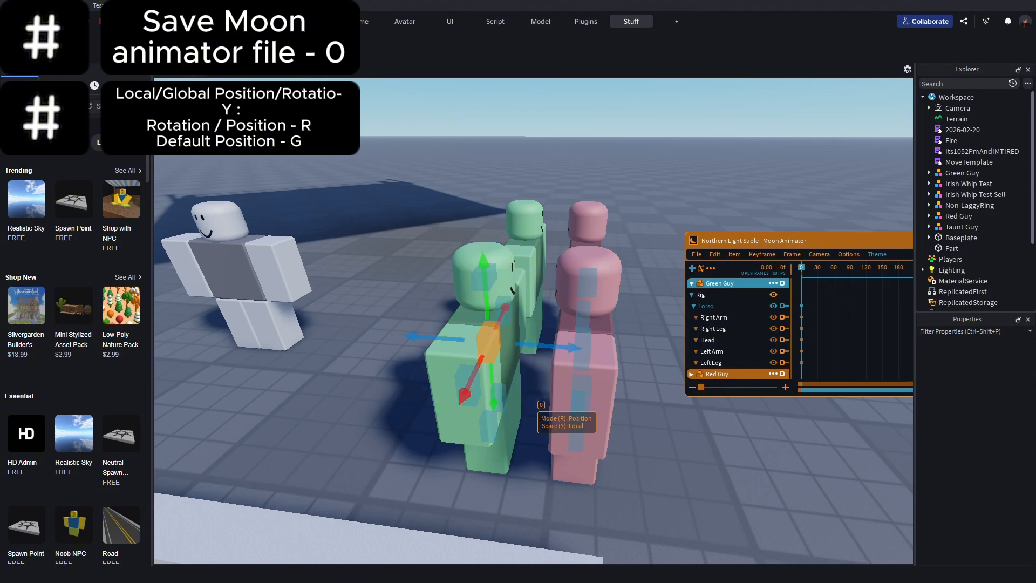
key("y")
key("y")
key("y")
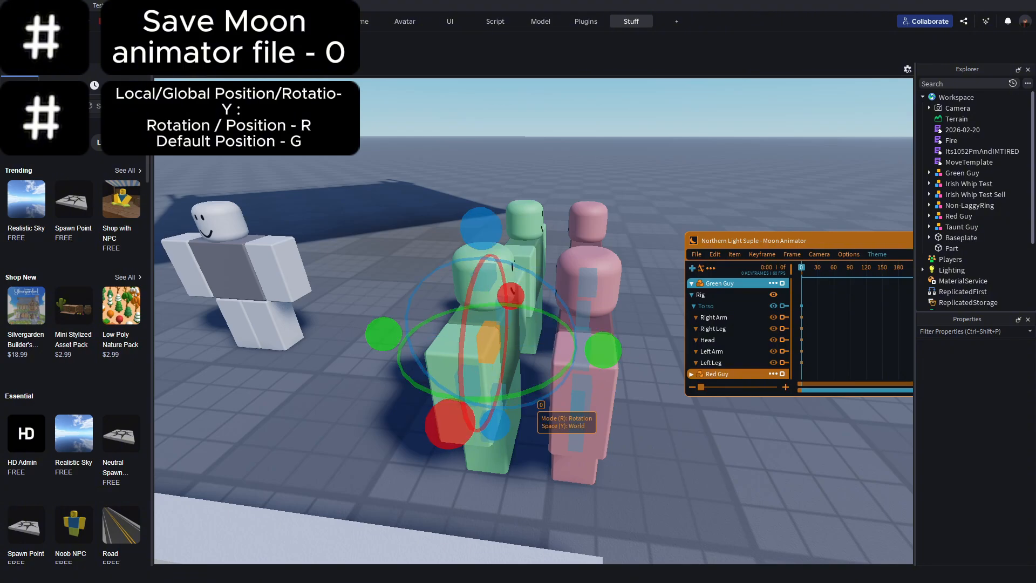
left_click_drag(516, 386, 558, 411)
key("ctrl+z")
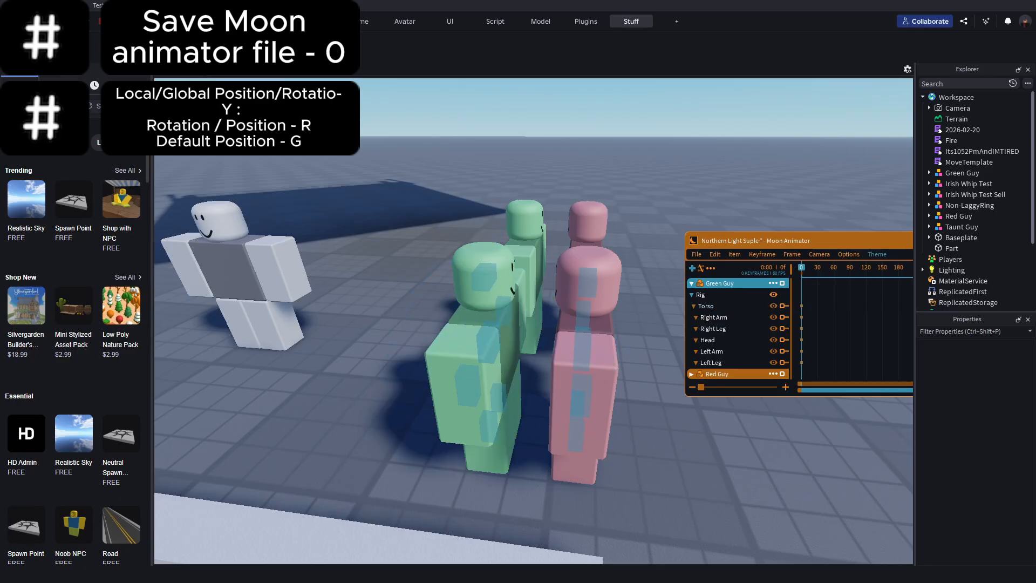
Step: Try rotating the Green Guy's torso about the world vertical axis, compare the gizmo modes, and undo the rotation
left_click(488, 348)
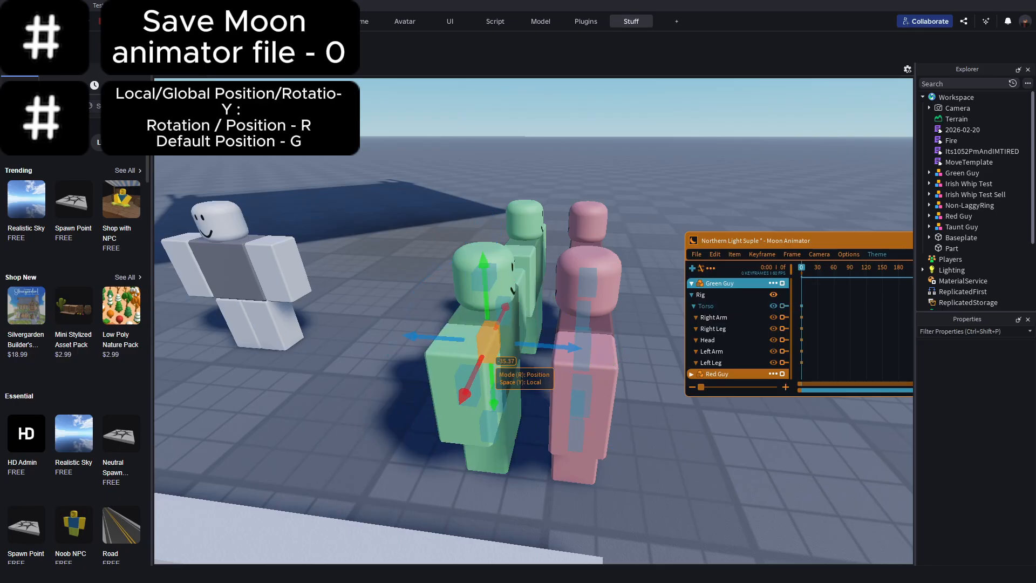
key("y")
key("r")
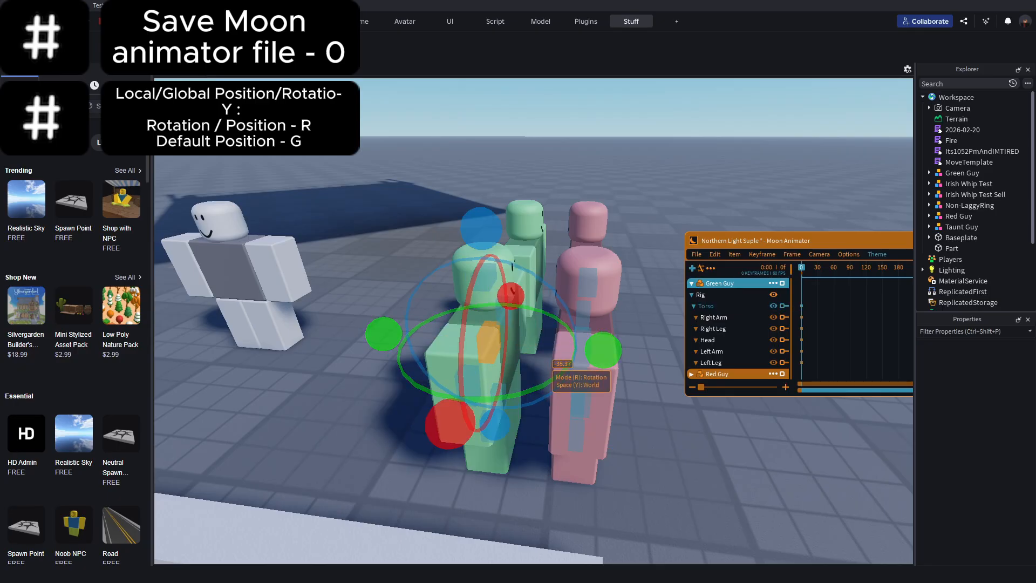
left_click_drag(601, 351, 599, 381)
key("r")
key("r")
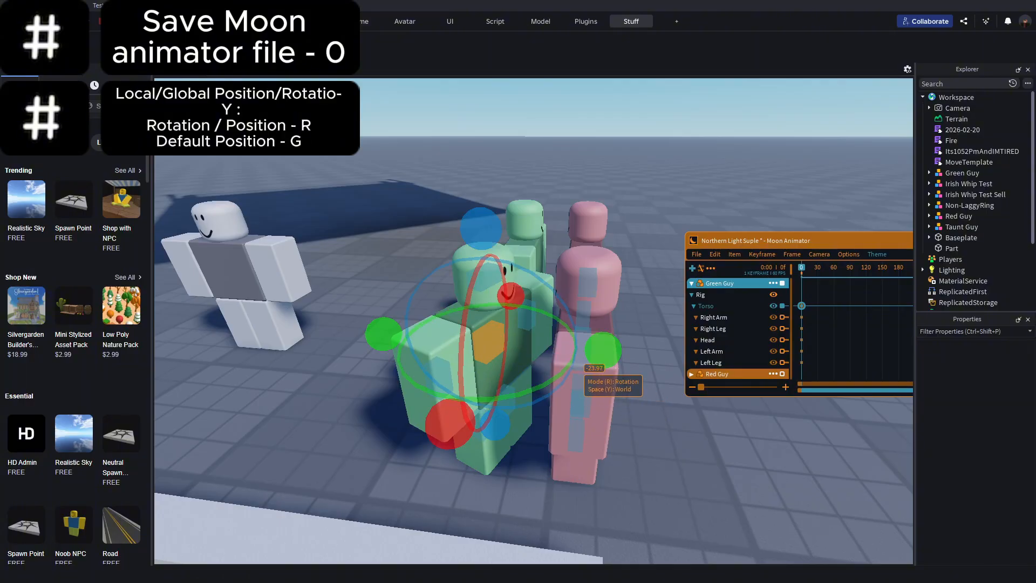
key("r")
key("y")
key("y")
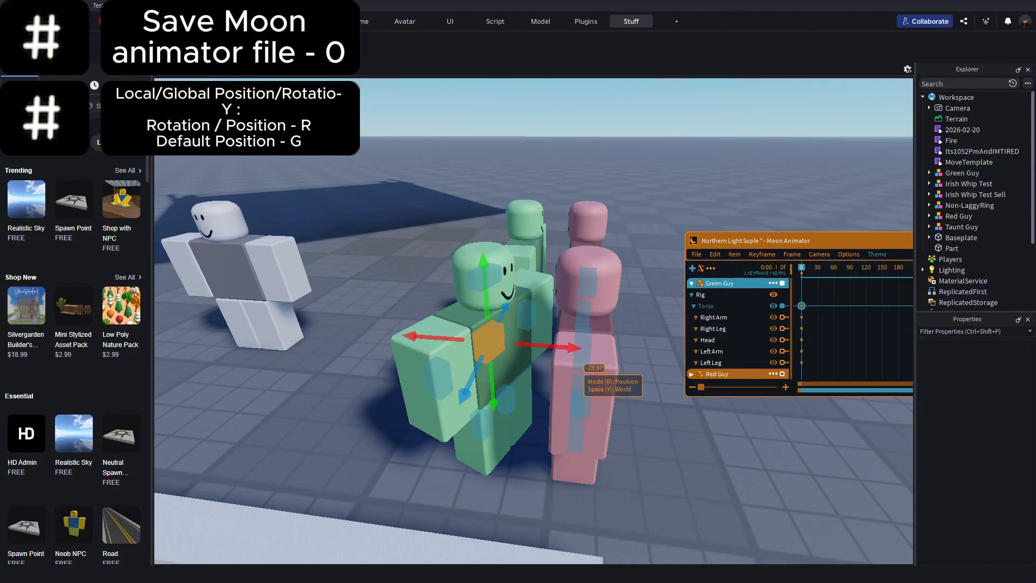
key("r")
key("r")
key("y")
key("y")
key("ctrl+z")
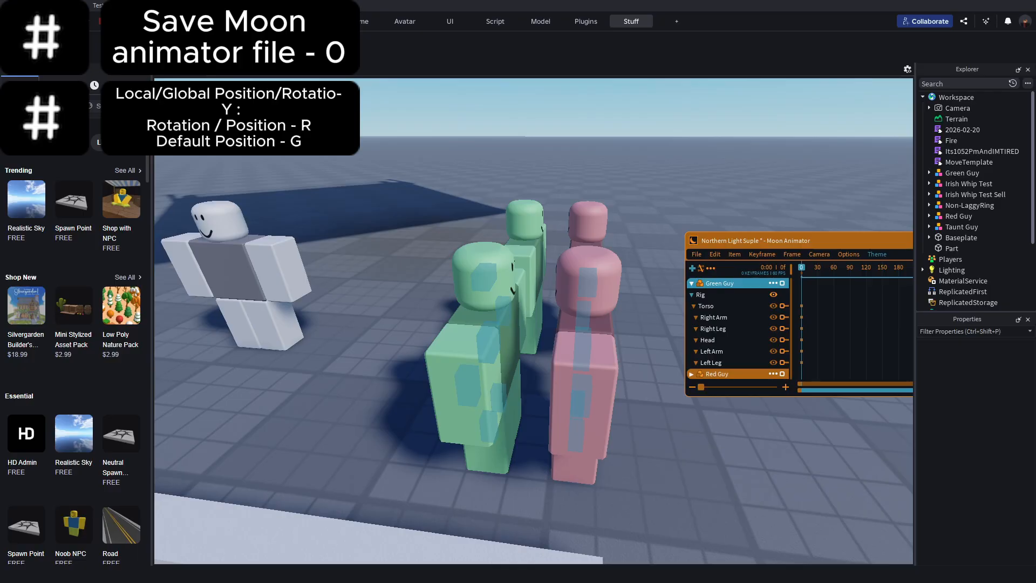
Step: Rotate the Green Guy's torso about the vertical axis in world space at frame 0
right_click_drag(491, 336, 447, 336)
key("d")
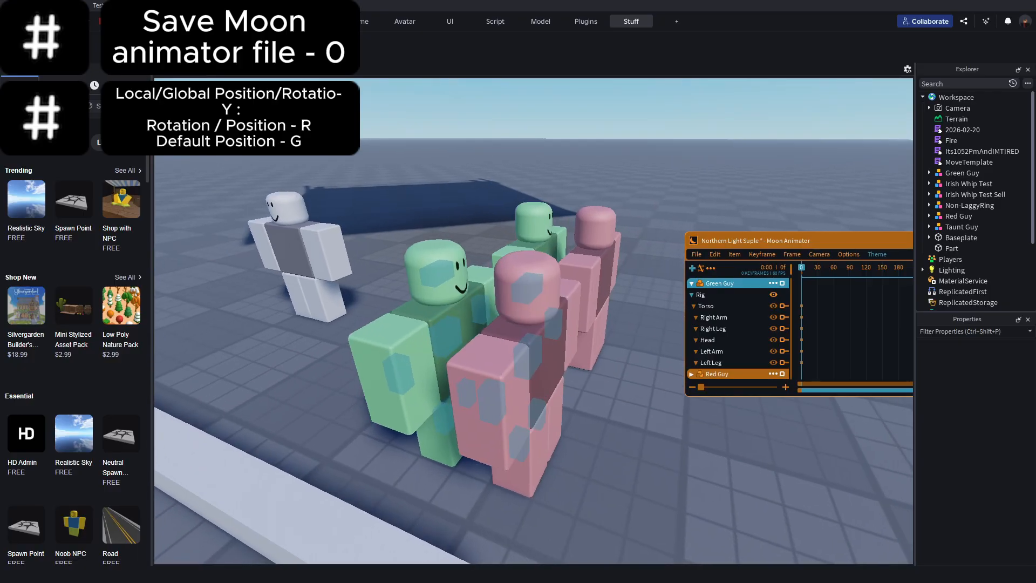
left_click(446, 336)
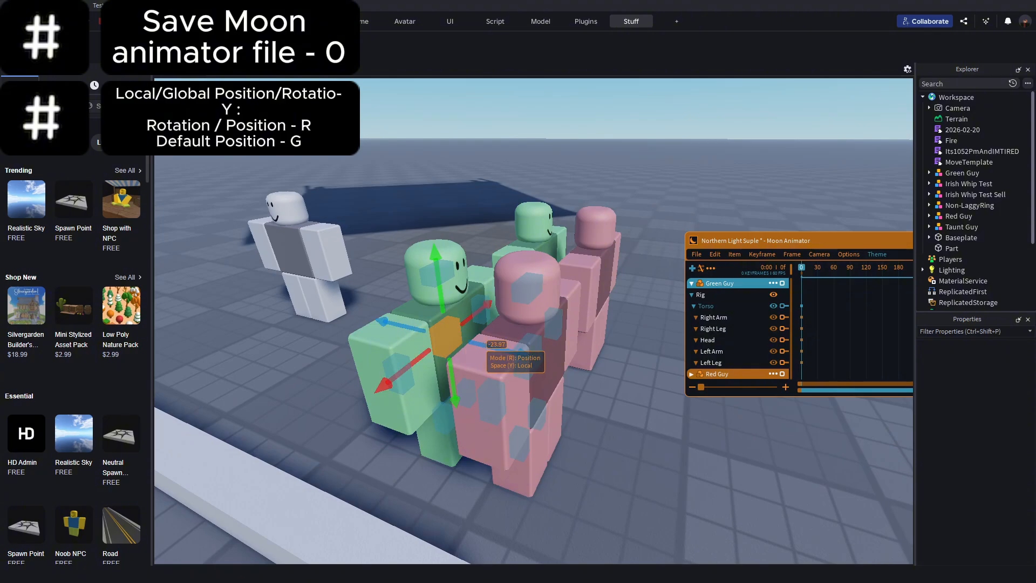
key("r")
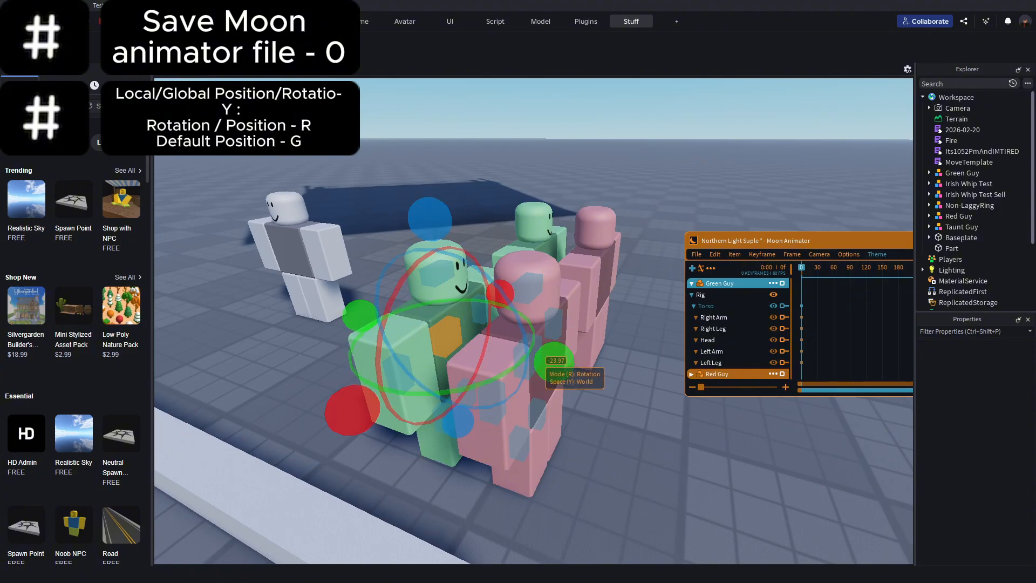
key("a")
right_click_drag(549, 366, 620, 366)
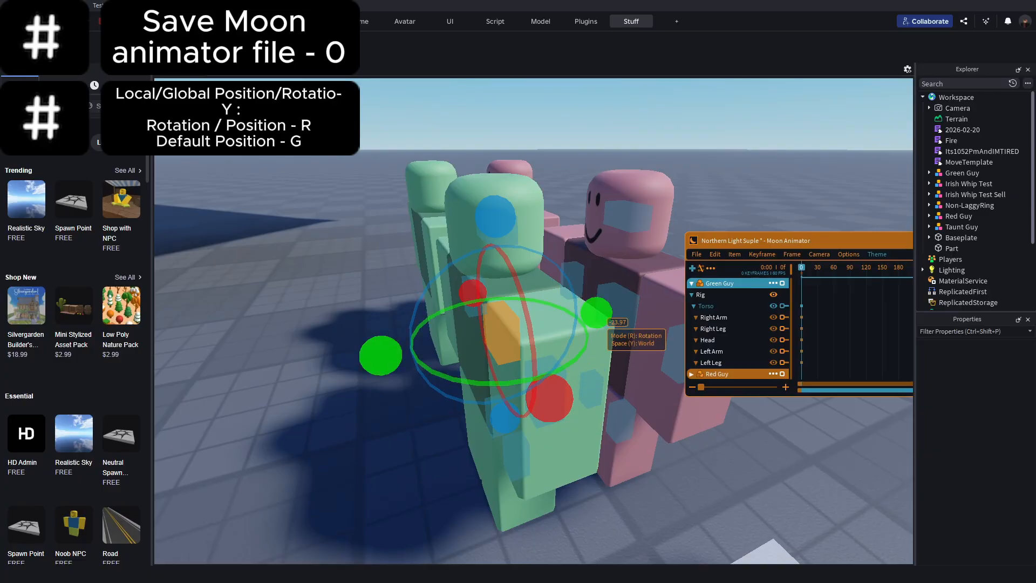
left_click_drag(599, 316, 593, 325)
key("a")
right_click_drag(593, 325, 522, 295)
key("d")
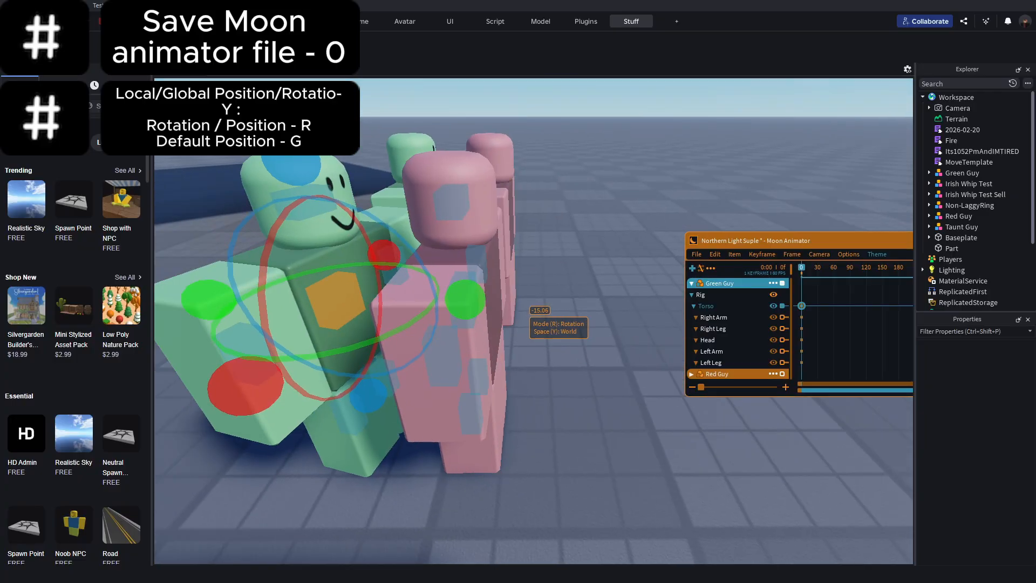
Step: Refine the tilt and turn of the Green Guy's torso about all three world axes
left_click_drag(302, 173, 279, 183)
left_click_drag(377, 256, 383, 248)
left_click_drag(457, 308, 469, 308)
left_click(469, 308)
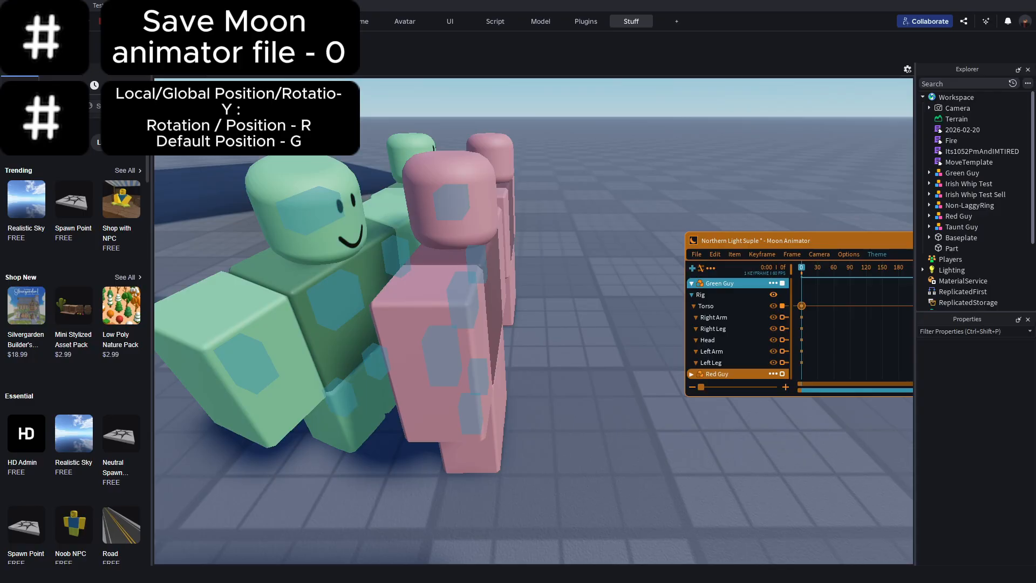
Step: Rotate the Green Guy's right leg to straighten it under the turned torso, and shift it slightly to meet the hip
left_click(342, 399)
key("a")
right_click_drag(343, 399, 358, 401)
key("w")
key("d")
left_click_drag(424, 255, 424, 330)
left_click_drag(312, 377, 294, 374)
left_click_drag(327, 284, 342, 287)
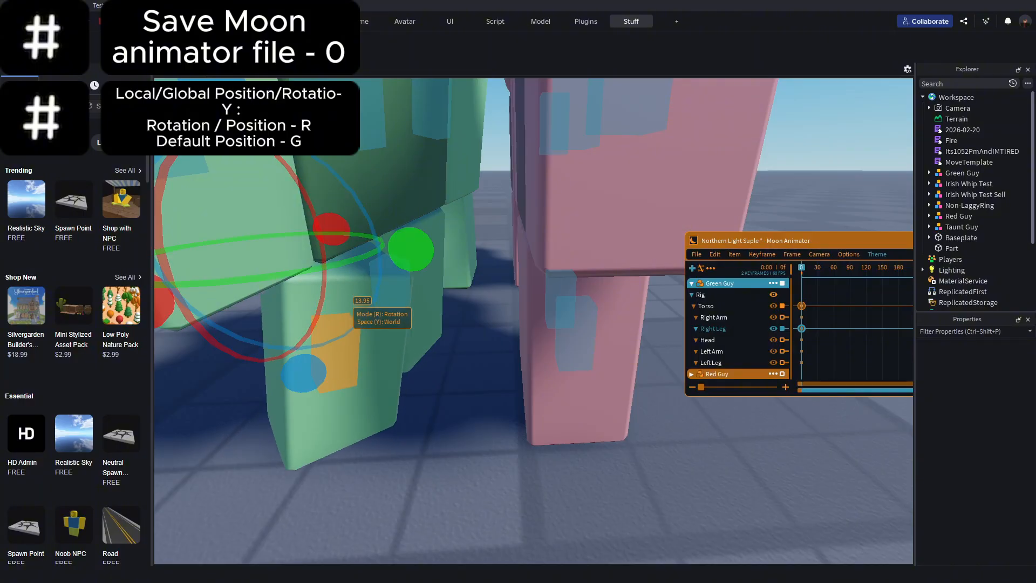
left_click_drag(313, 374, 326, 372)
key("r")
left_click_drag(245, 190, 239, 176)
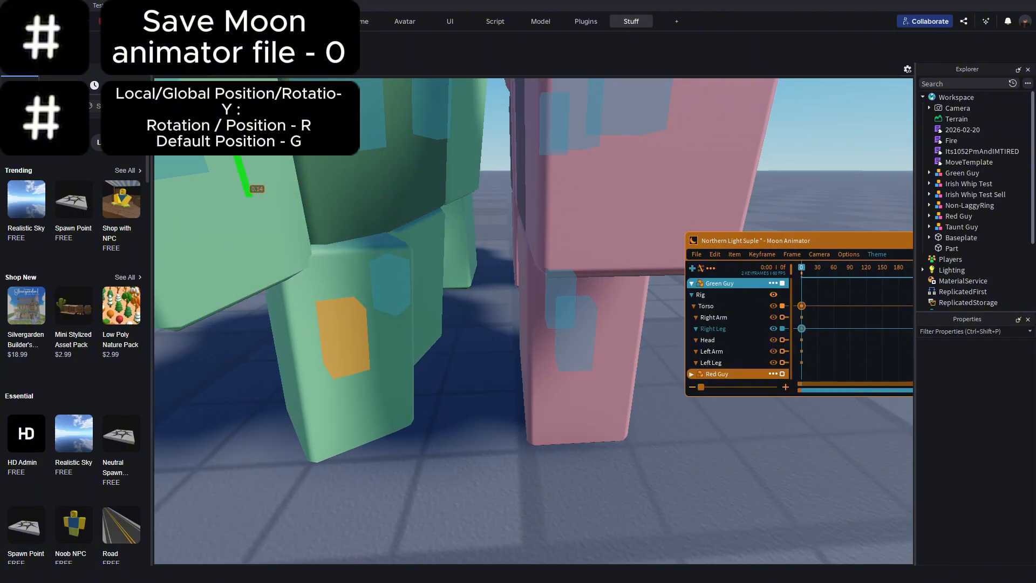
left_click_drag(378, 235, 383, 236)
Step: Rotate the Green Guy's left leg into a braced stance and reposition it against the torso
left_click(445, 328)
key("a")
right_click_drag(444, 328, 669, 324)
left_click(524, 374)
key("e")
right_click_drag(523, 374, 523, 377)
key("r")
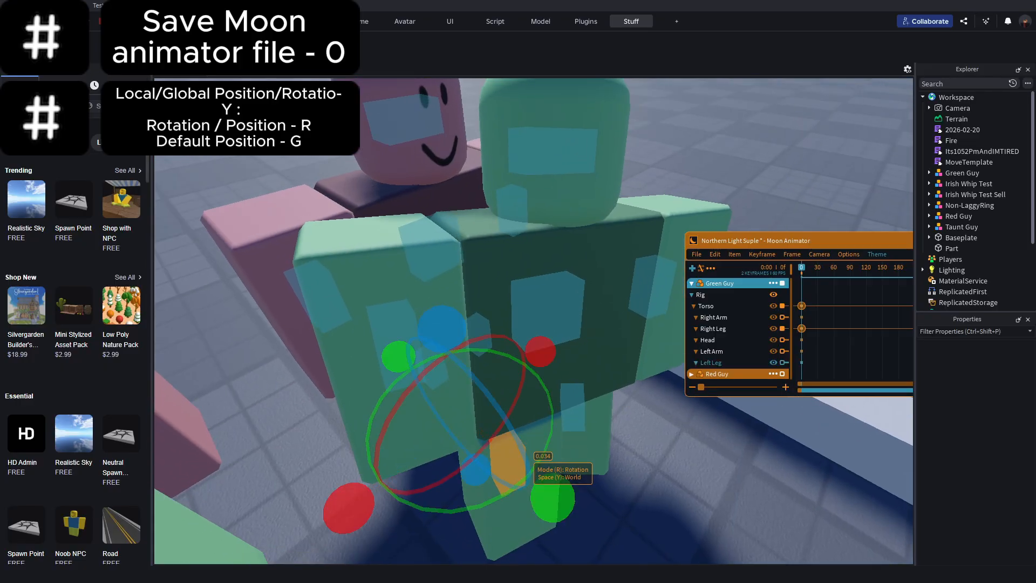
left_click_drag(551, 499, 585, 461)
right_click_drag(585, 432, 567, 313)
key("q")
left_click_drag(438, 302, 402, 312)
left_click_drag(517, 189, 498, 203)
Step: Nudge the Green Guy's right leg horizontally in world space to align it with the torso
left_click(481, 369)
key("a")
right_click_drag(481, 369, 891, 351)
key("a")
right_click_drag(459, 323, 499, 313)
left_click(496, 311)
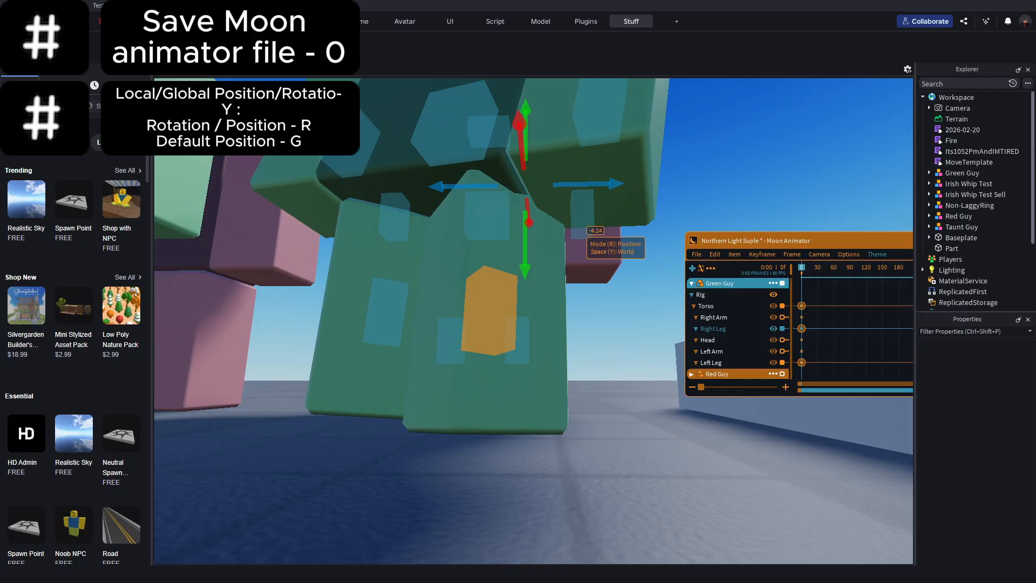
left_click_drag(597, 184, 610, 185)
right_click_drag(610, 216, 572, 227)
left_click_drag(569, 216, 576, 217)
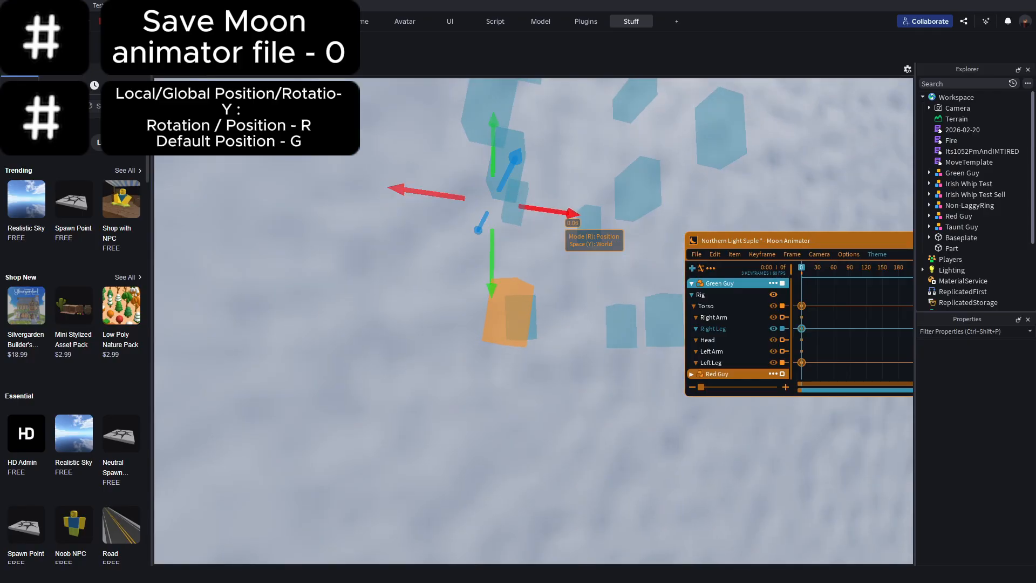
left_click(507, 310)
Step: Rotate the Green Guy's head at frame 0, adjusting both its turn and its tilt
right_click_drag(506, 311, 540, 318)
key("s")
key("e")
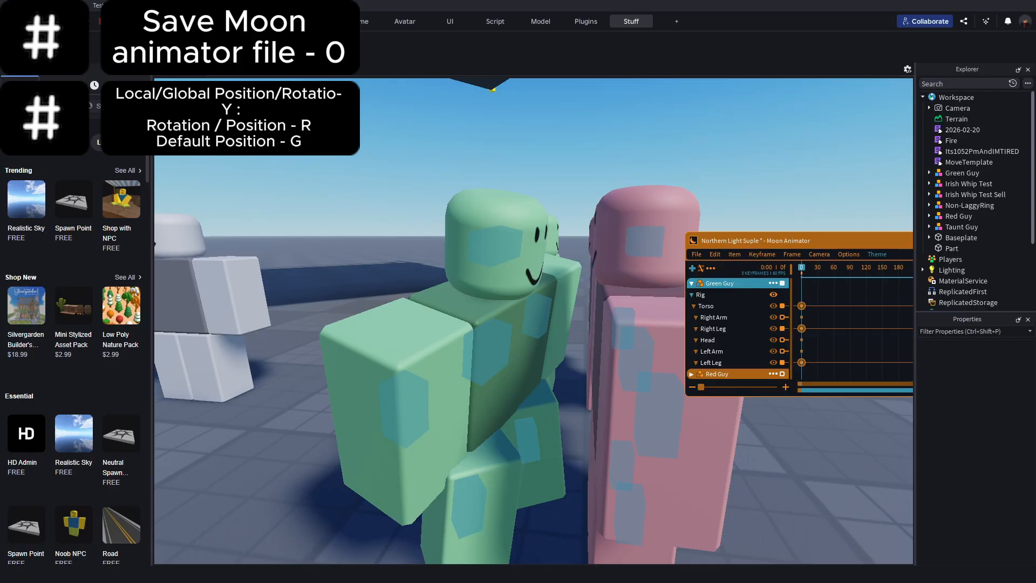
left_click(488, 253)
left_click_drag(608, 286, 566, 310)
left_click_drag(444, 324, 438, 346)
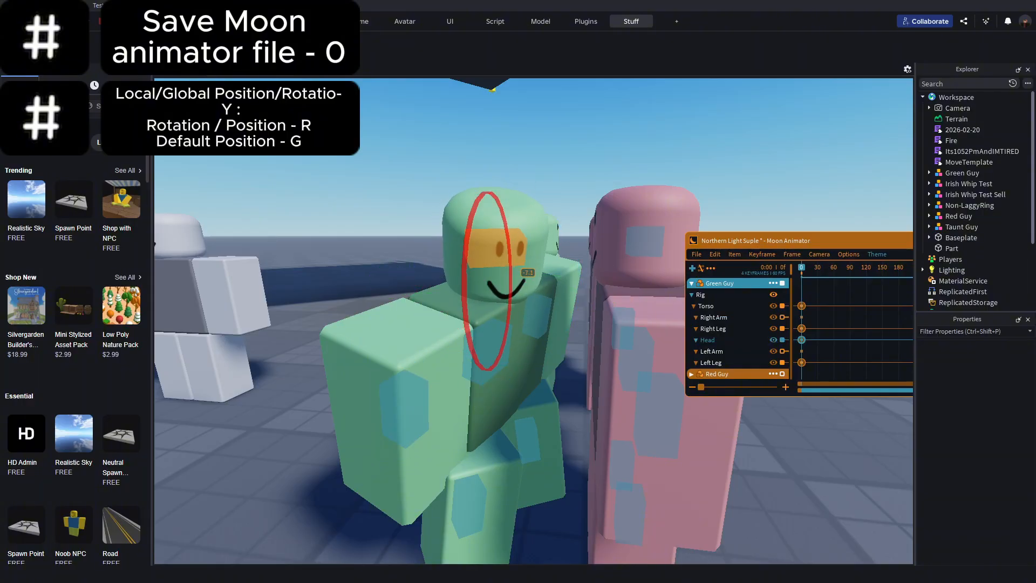
Step: Rotate and position the Green Guy's arms at frame 0 so they reach across toward the Red Guy
left_click(419, 426)
left_click_drag(440, 453, 487, 427)
key("r")
key("w")
right_click_drag(529, 381, 442, 292)
left_click(421, 256)
left_click(427, 281)
key("r")
left_click_drag(508, 213, 447, 335)
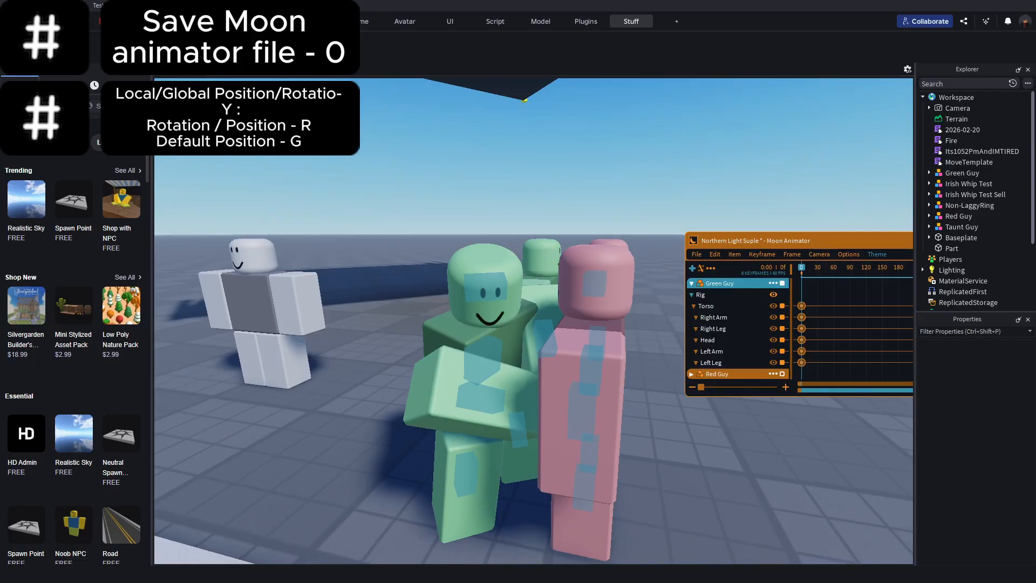
Step: Copy all of the Green Guy's frame 0 keyframes and paste them at frame 10 on the zoomed-in timeline
key("w")
key("q")
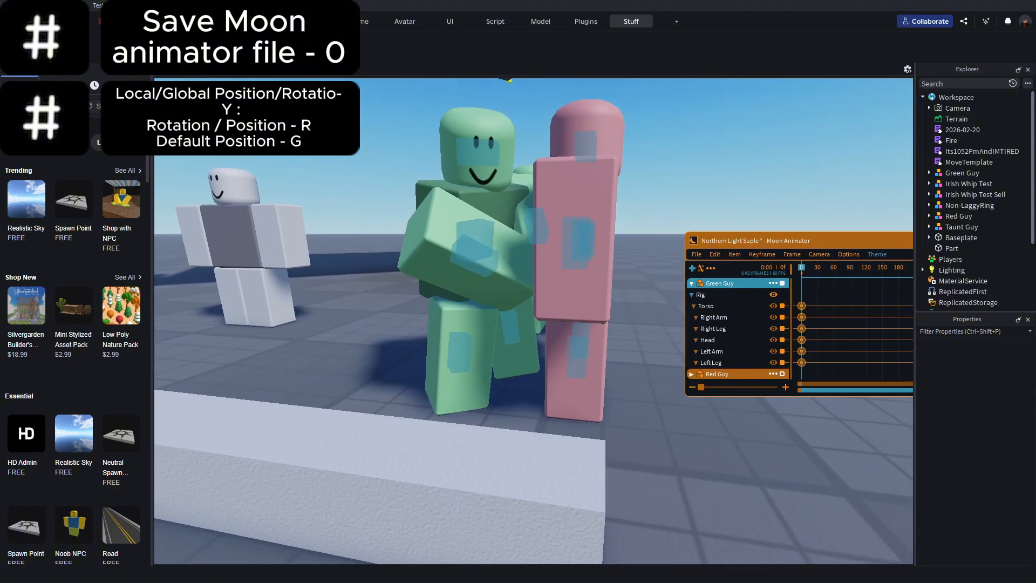
key("o")
scroll(820, 330, "up", 5)
key("o")
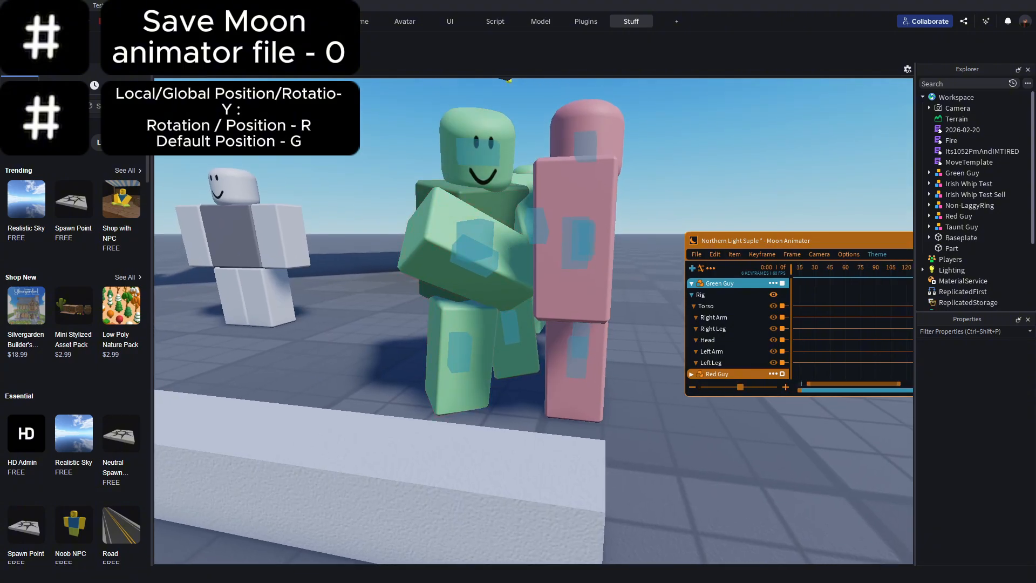
left_click_drag(740, 387, 768, 387)
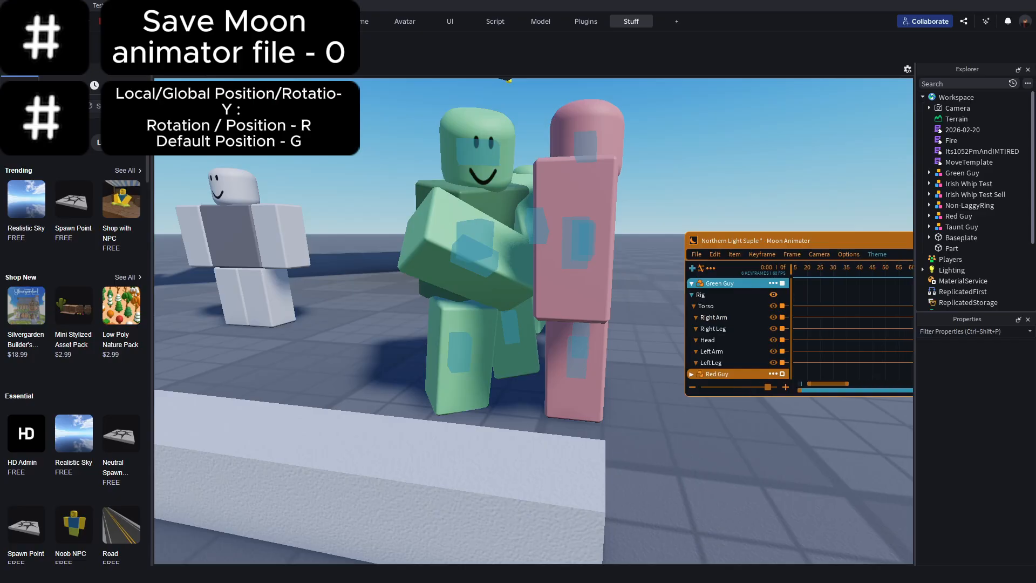
left_click_drag(842, 241, 803, 382)
scroll(853, 324, "up", 2)
left_click(783, 376)
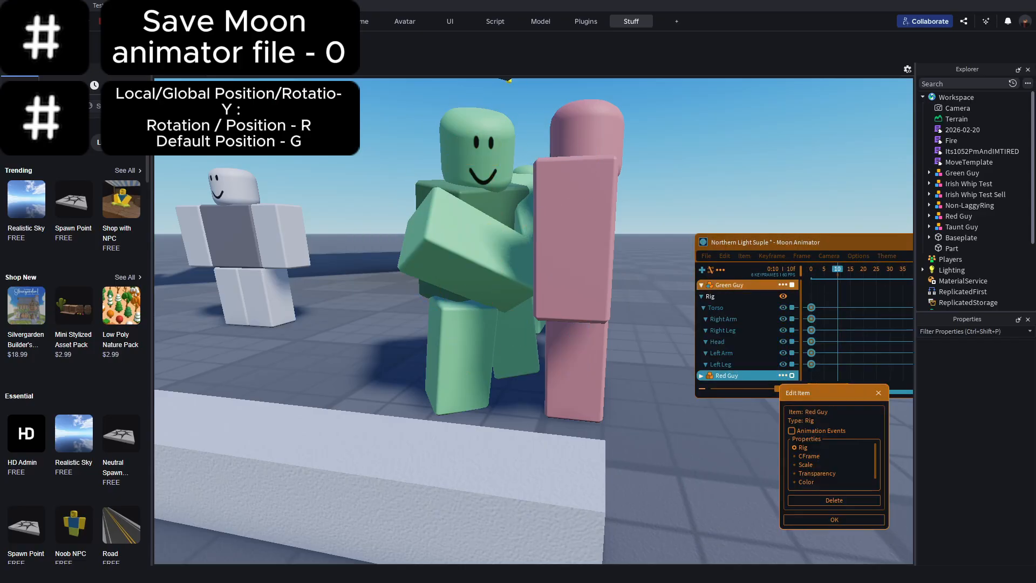
left_click(878, 393)
left_click_drag(832, 289, 804, 373)
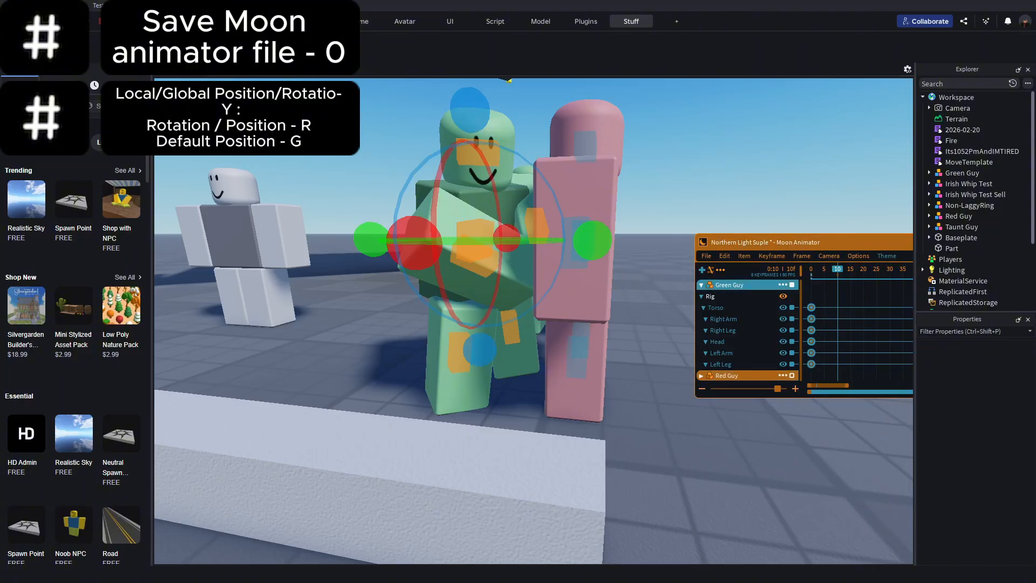
key("ctrl+v")
left_click(648, 260)
left_click(474, 256)
left_click(647, 259)
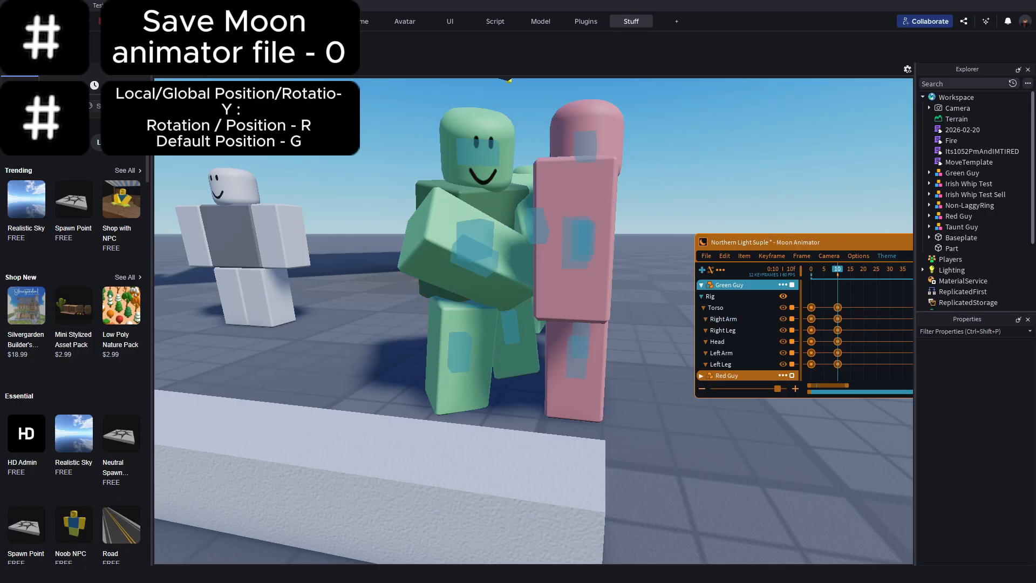
Step: Show the onion skin of the Green Guy's pose at frame 10
key("o")
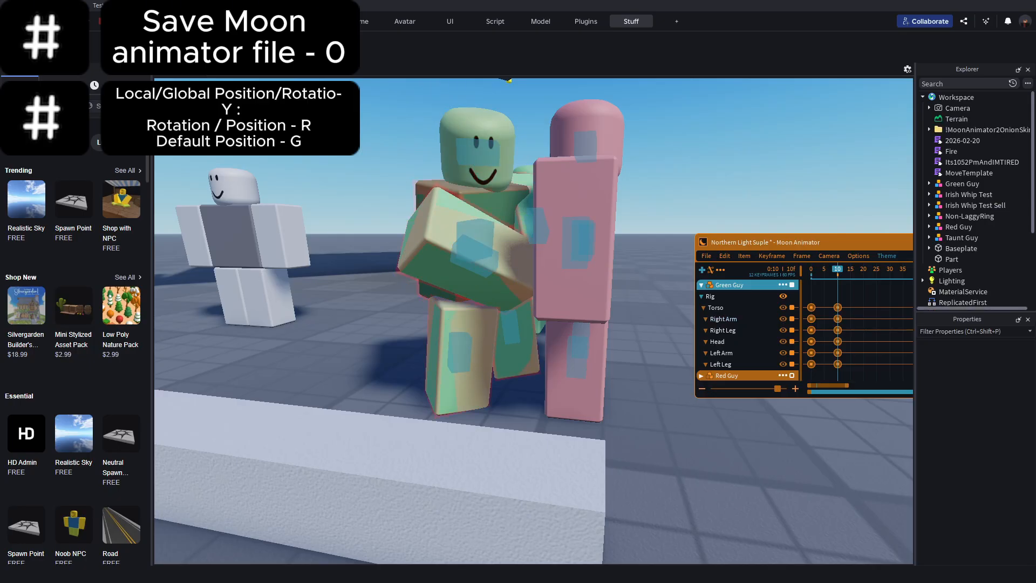
key("e")
right_click_drag(648, 260, 715, 281)
key("q")
key("a")
Step: Try rotating the Green Guy's right leg at frame 10 against the onion skin, and undo it
left_click(413, 369)
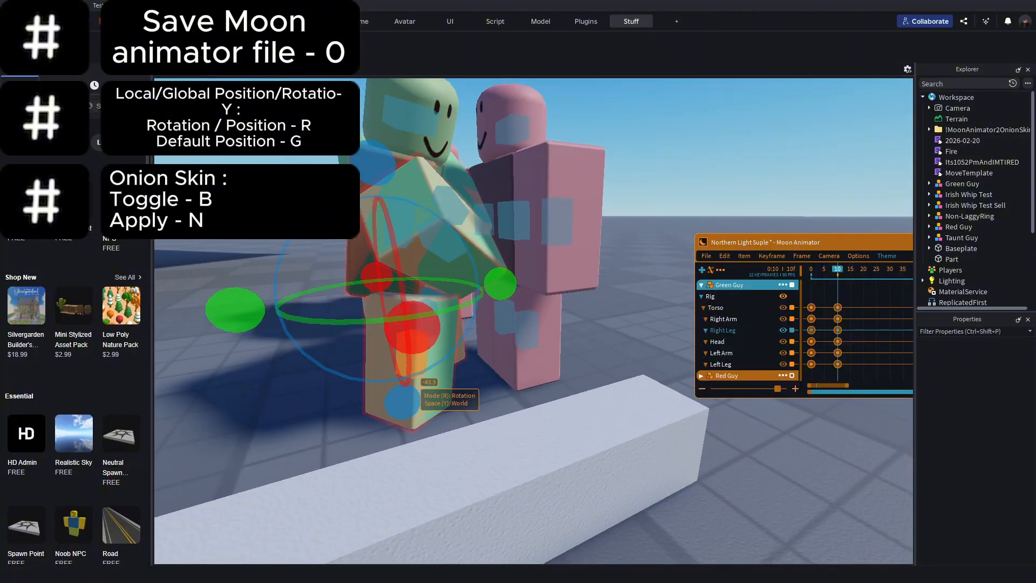
left_click_drag(401, 403, 481, 389)
key("ctrl+z")
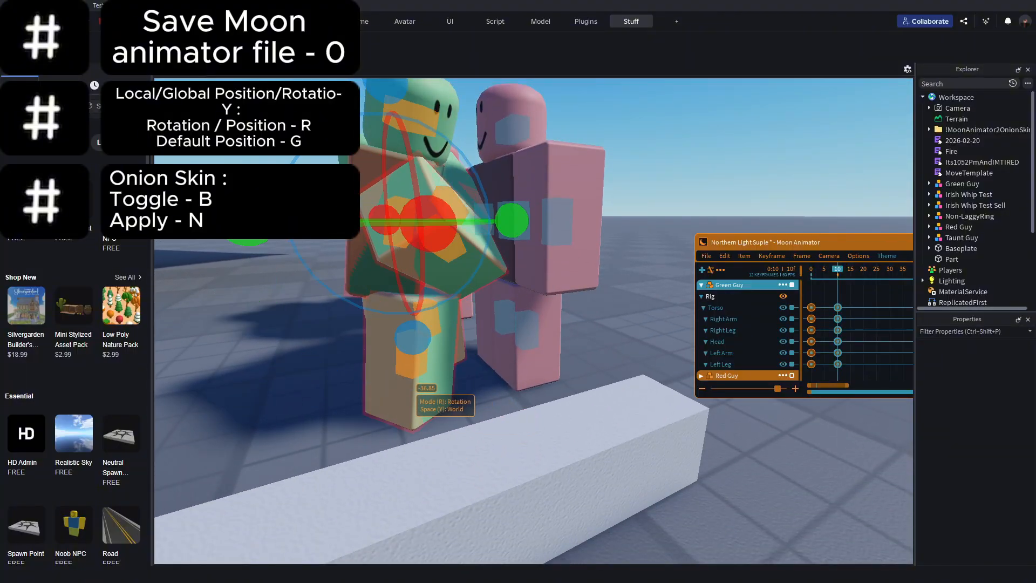
Step: Try rotating the Green Guy's torso at frame 10 against the onion skin
left_click(406, 363)
left_click(399, 232)
left_click_drag(443, 236, 403, 127)
key("ctrl+z")
left_click(524, 402)
left_click(402, 227)
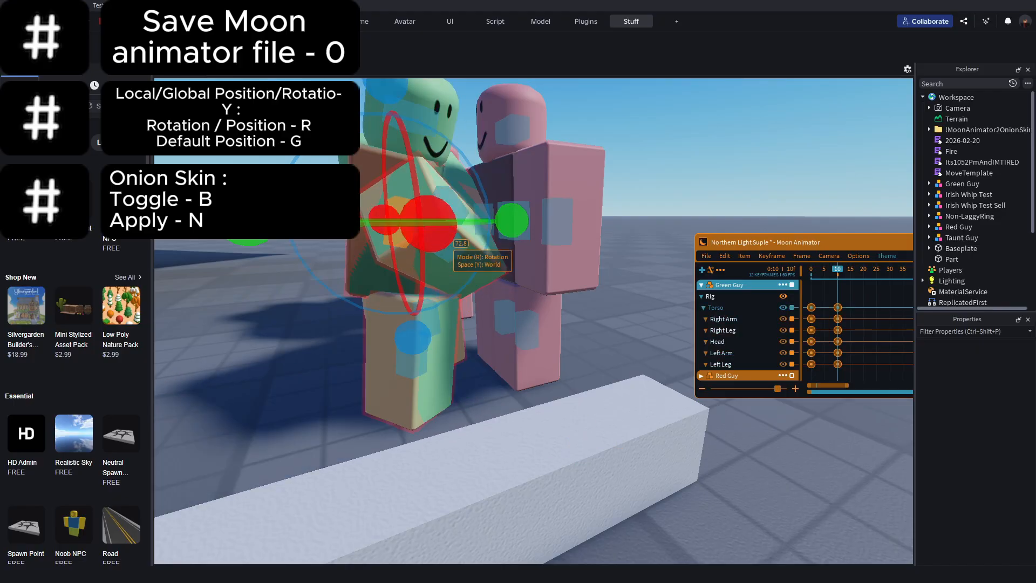
right_click_drag(446, 238, 495, 232)
left_click_drag(496, 246, 485, 206)
left_click(559, 213)
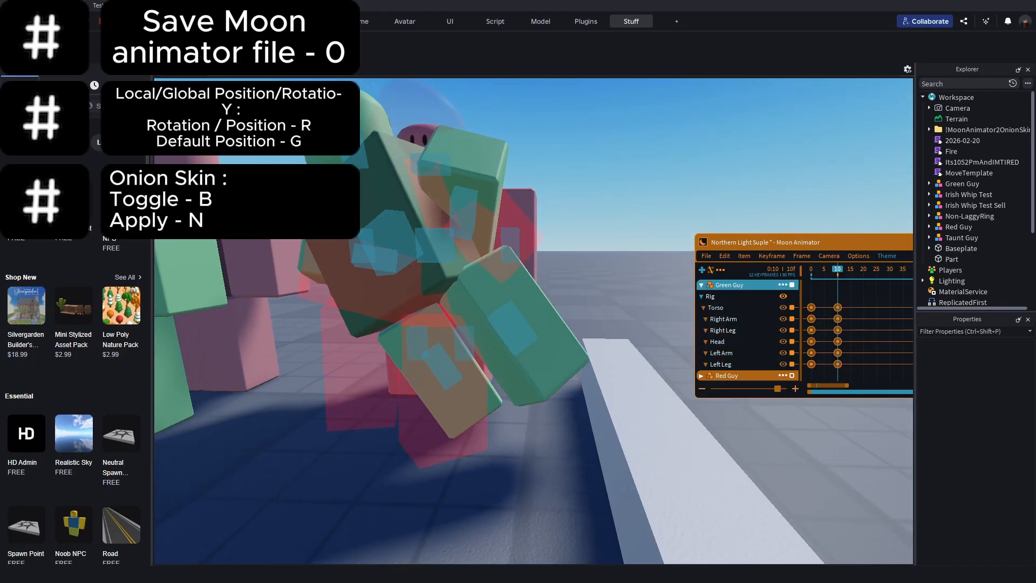
Step: Try hiding and showing the Green Guy's part handles through the rig and torso visibility toggles
left_click(784, 296)
left_click(783, 308)
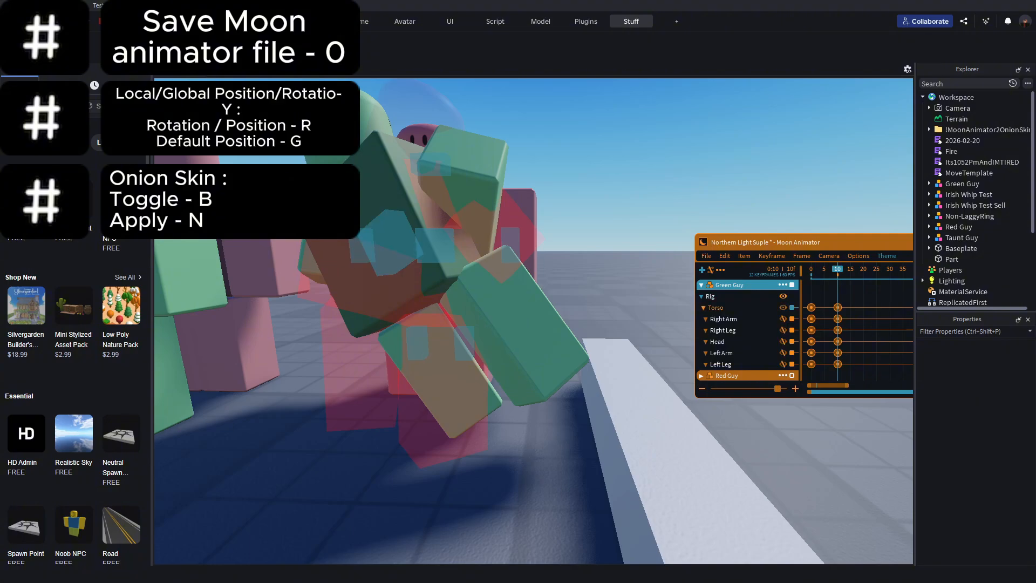
left_click(783, 296)
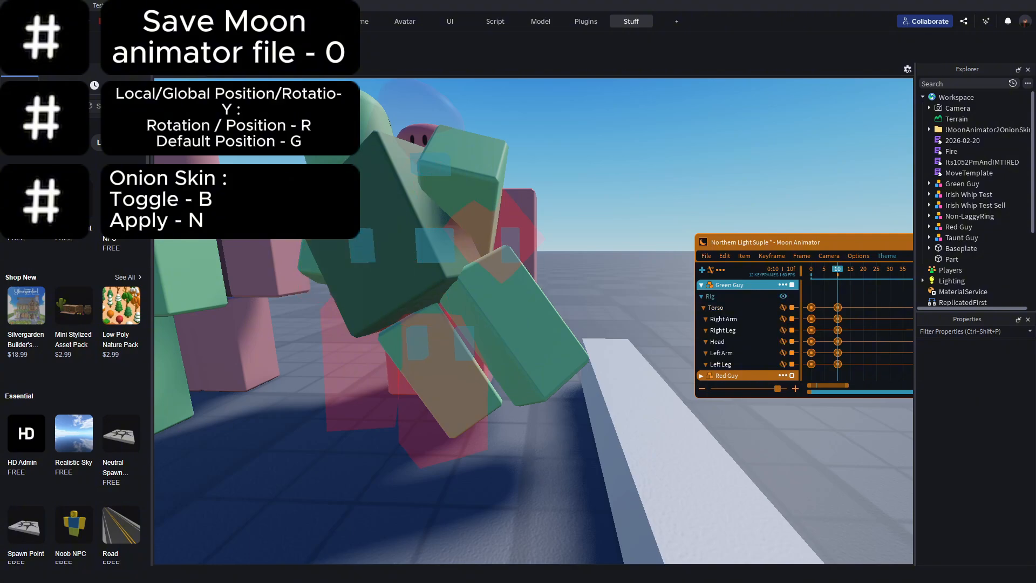
left_click(784, 296)
Step: Undo the trial torso rotation of the Green Guy at frame 10
key("ctrl+z")
key("ctrl+z")
right_click_drag(539, 270, 432, 262)
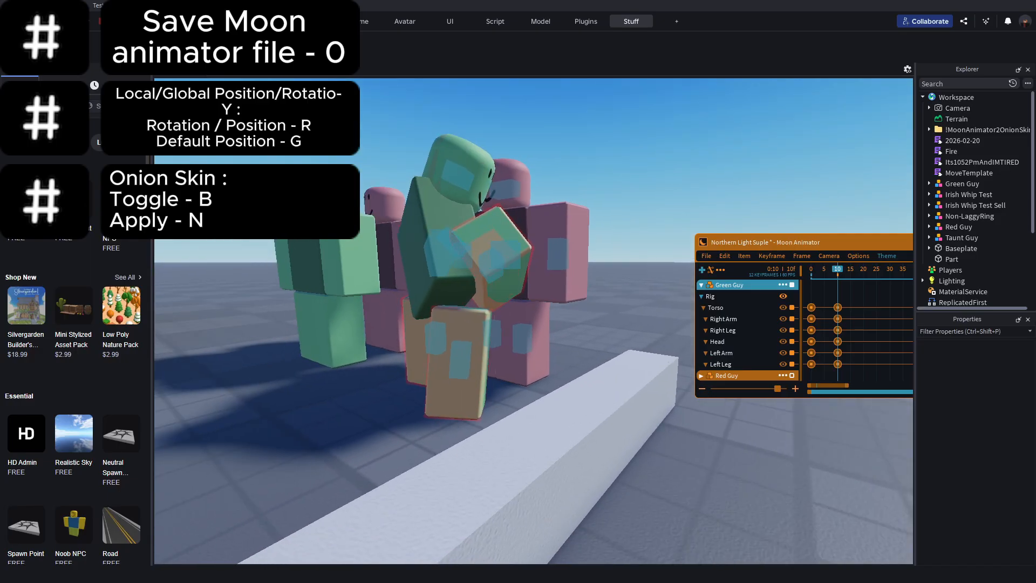
mouse_move(837, 269)
left_mouse_down()
mouse_move(811, 268)
mouse_move(838, 269)
left_mouse_up()
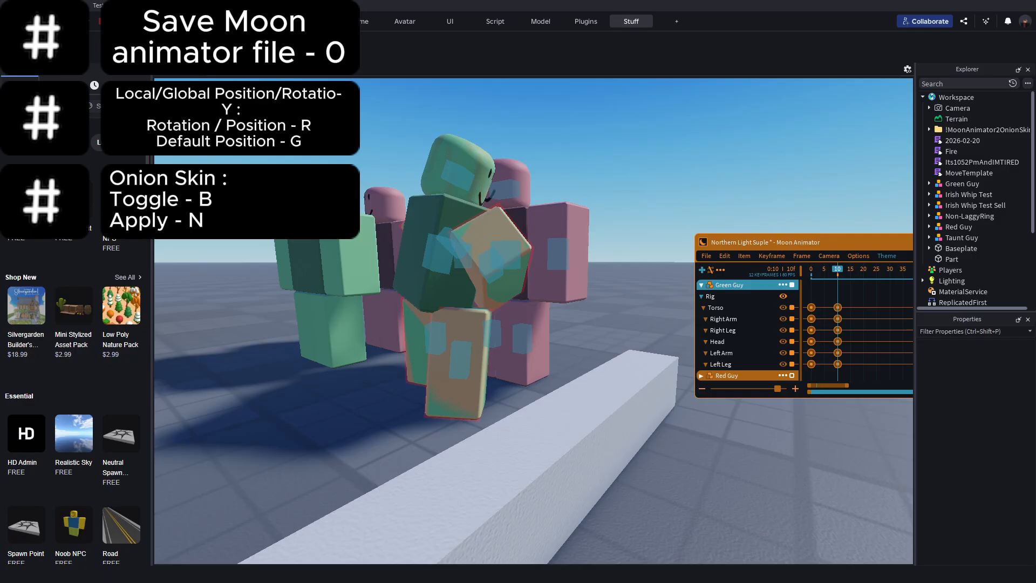
key("s")
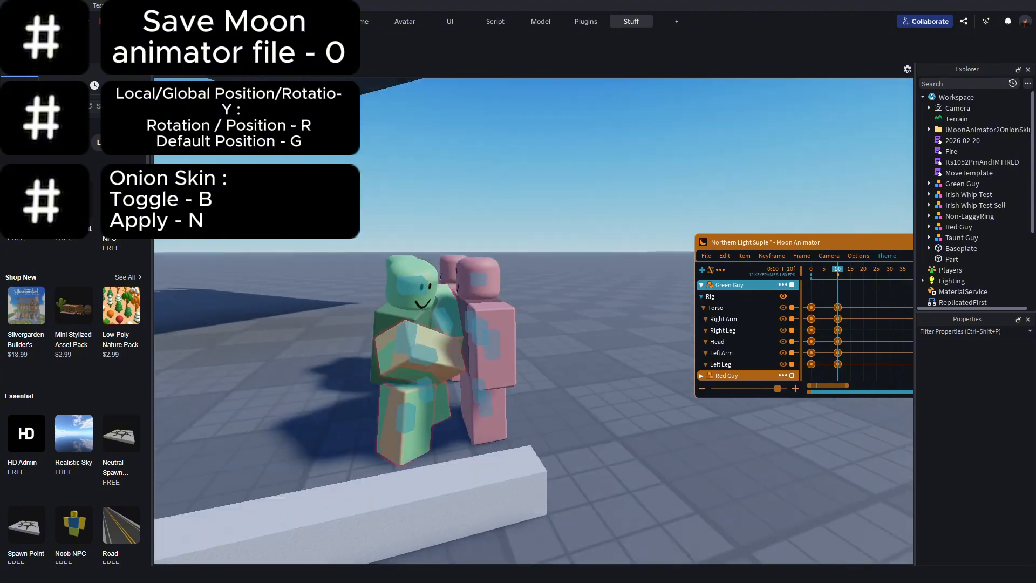
key("w")
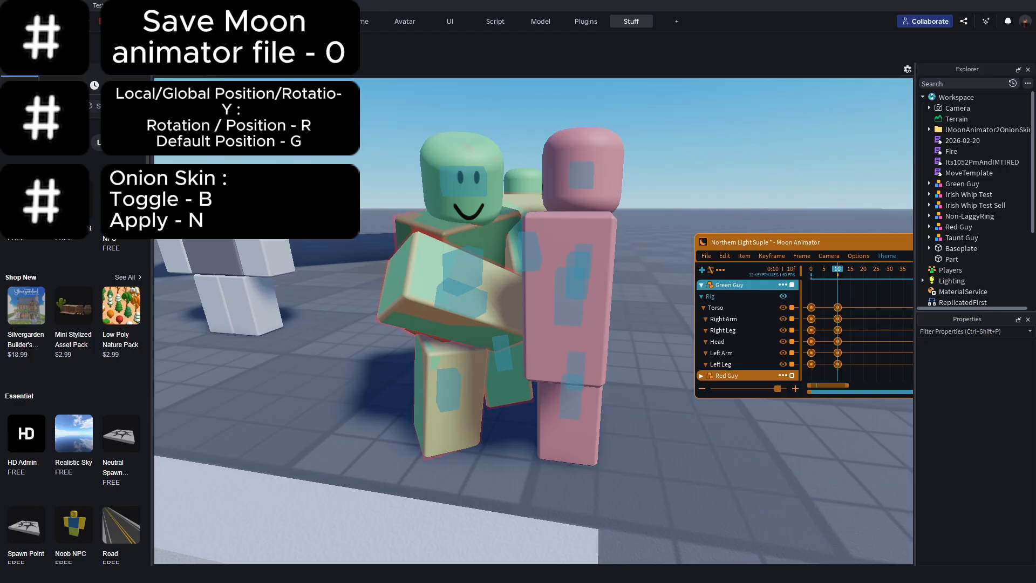
Step: Toggle handle visibility for the whole Green Guy rig and individual body parts, and restore all the handles
left_click(783, 296)
left_click(783, 307)
left_click(783, 319)
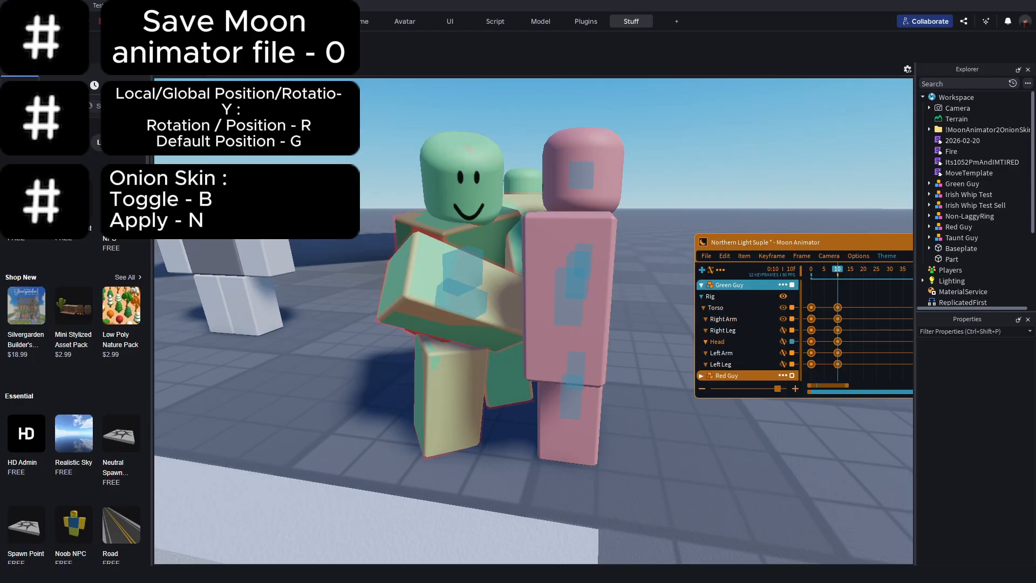
left_click(783, 341)
left_click(783, 353)
left_click(783, 296)
left_click(783, 296)
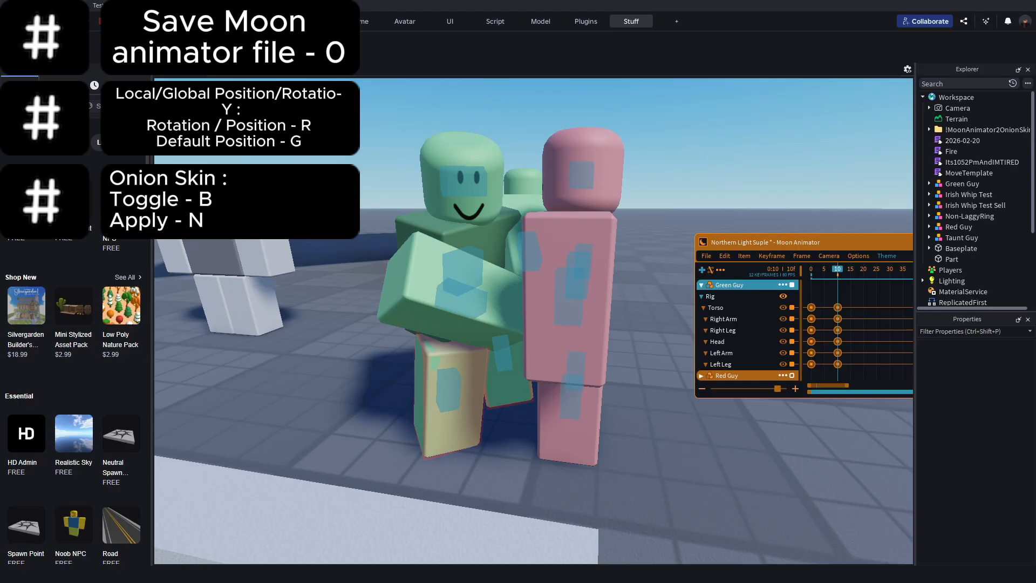
Step: Rotate the Green Guy's torso and right leg at frame 10, and shift the torso by about 0.388
left_click(468, 269)
left_click_drag(574, 277, 567, 300)
left_click_drag(470, 374, 463, 386)
left_click(430, 391)
right_click_drag(430, 391, 449, 392)
left_click_drag(558, 363, 572, 426)
right_click_drag(572, 425, 572, 427)
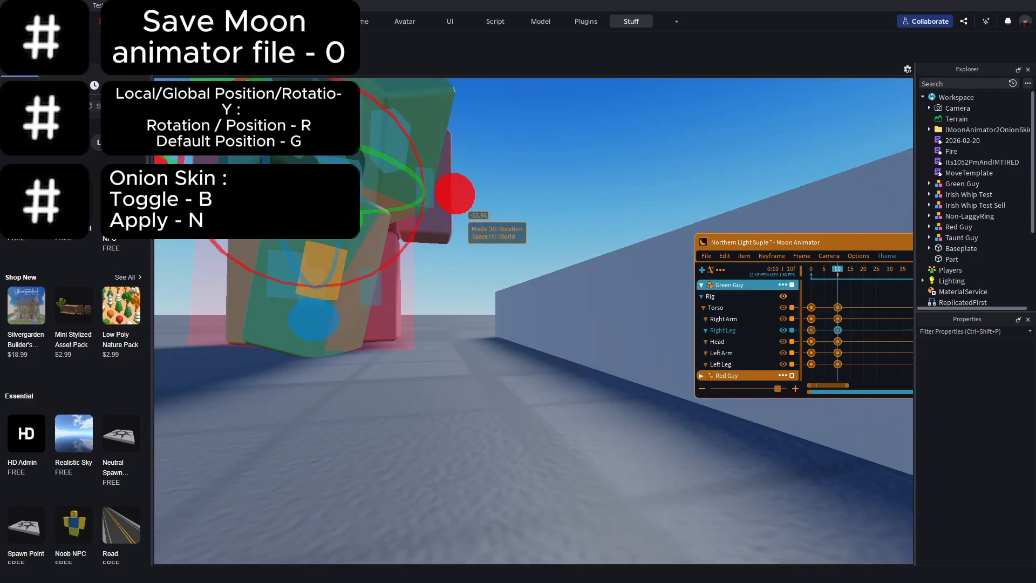
left_click(433, 164)
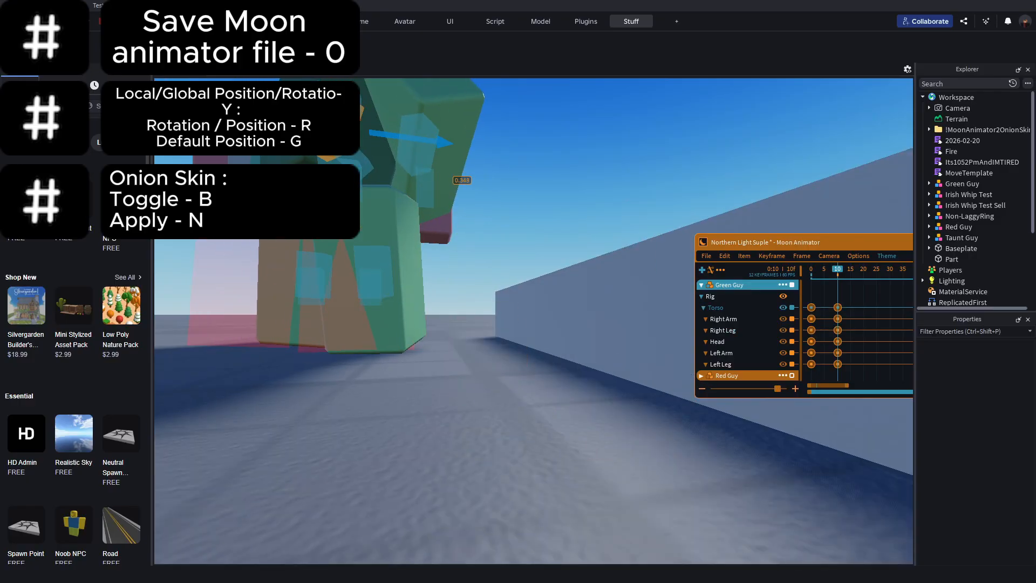
right_click_drag(432, 164, 433, 164)
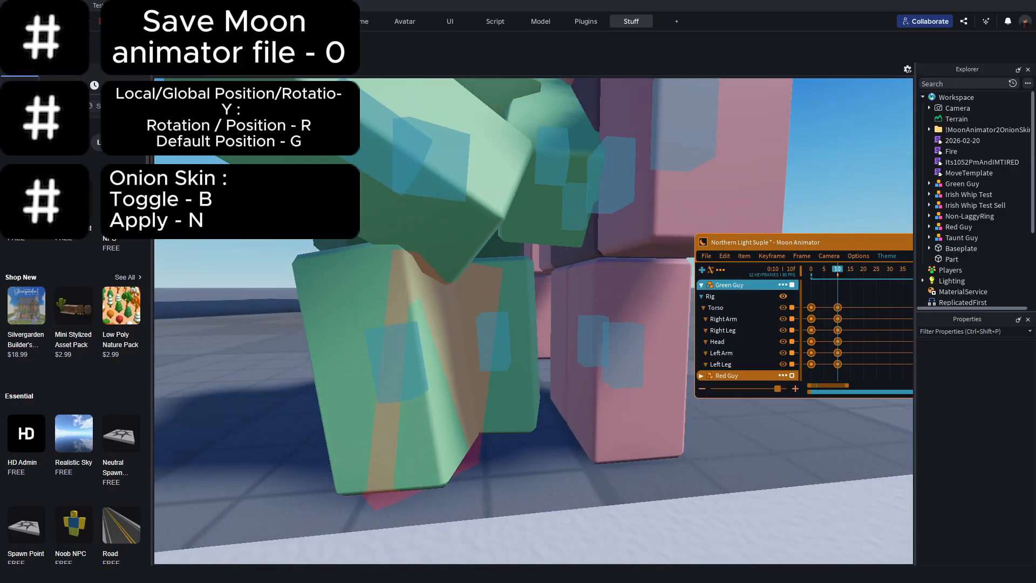
Step: Straighten the Green Guy's right leg at frame 10 and move it about 0.32 to match the onion skin
left_click(390, 371)
key("r")
left_click_drag(355, 356, 339, 403)
key("r")
left_click_drag(430, 261, 466, 260)
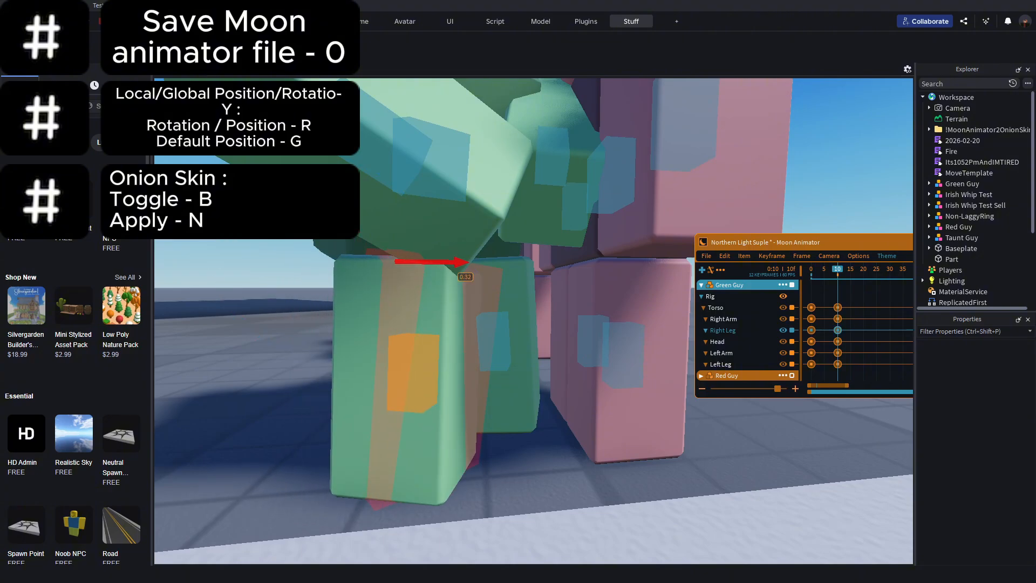
left_click(466, 261)
right_click_drag(466, 260, 467, 260)
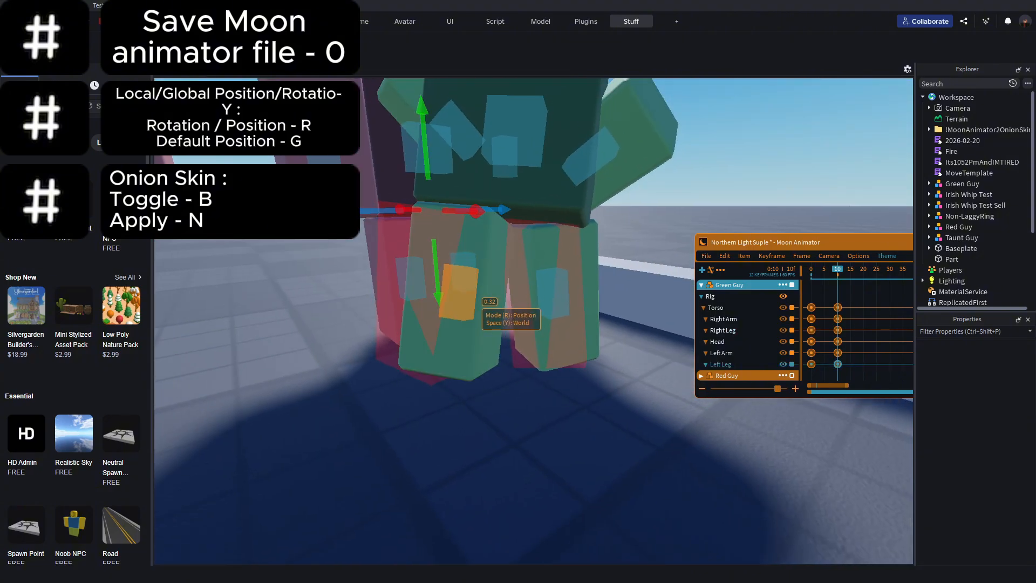
Step: Rotate the Green Guy's left leg at frame 10 and move it about 0.454 along the blue axis
key("r")
right_click_drag(480, 298, 511, 303)
left_click_drag(487, 235, 478, 246)
left_click_drag(585, 101, 577, 135)
key("r")
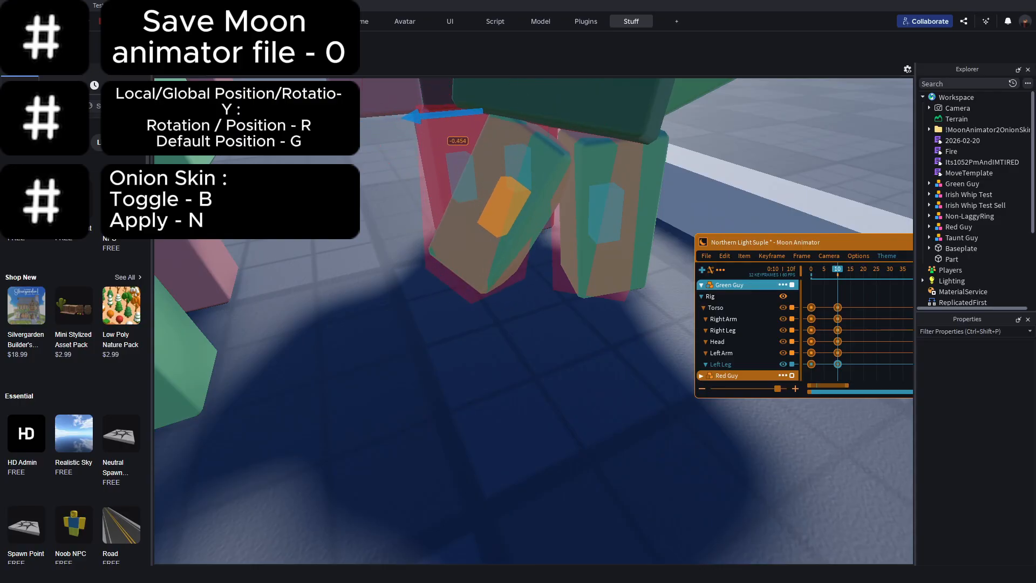
left_click_drag(444, 115, 443, 115)
left_click(400, 162)
right_click_drag(399, 216, 486, 227)
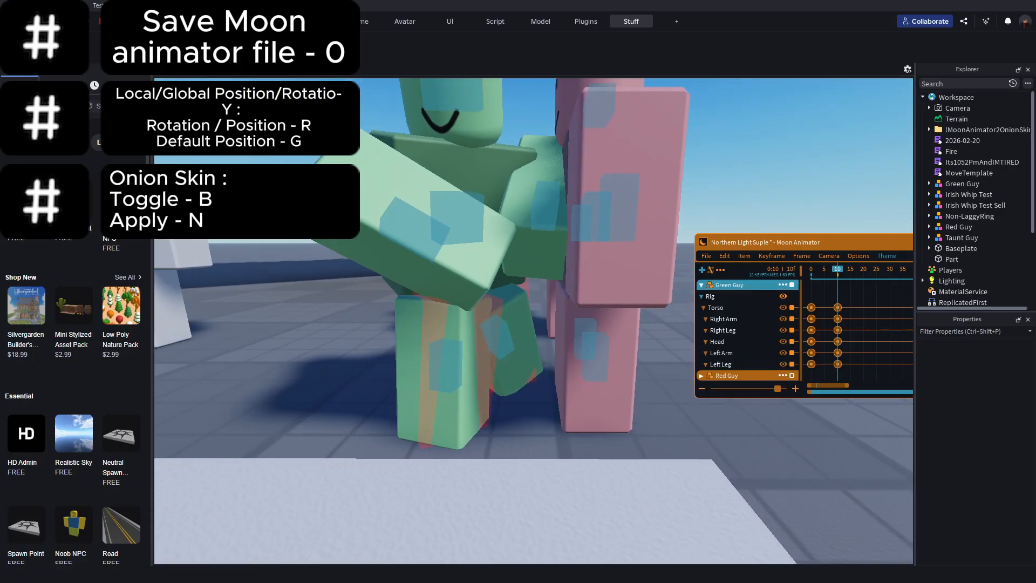
Step: Shift the Green Guy's left leg at frame 10 about 0.337 along the red axis
left_click(497, 337)
key("r")
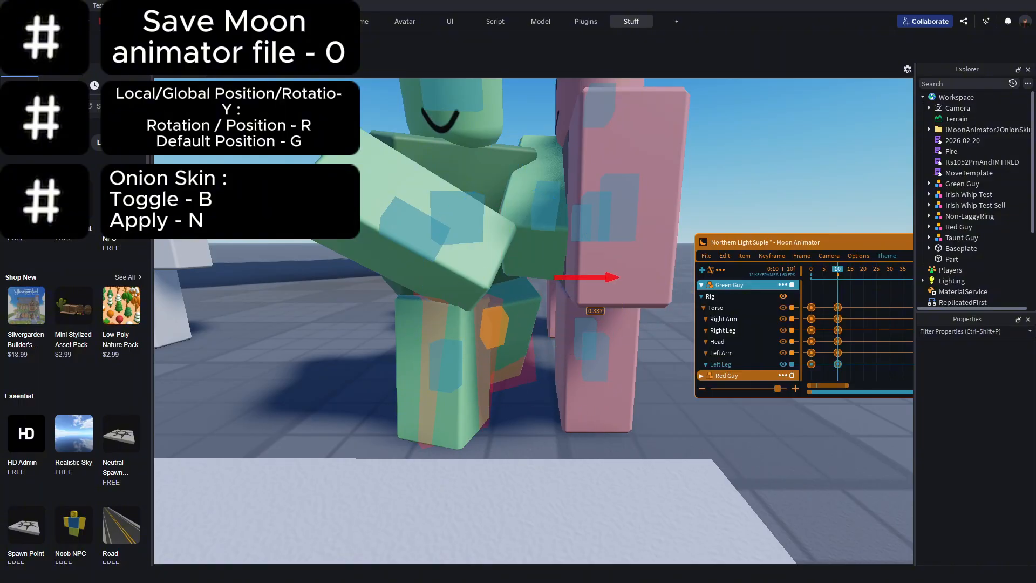
left_click_drag(628, 278, 630, 277)
left_click(667, 345)
right_click_drag(666, 346, 656, 351)
key("e")
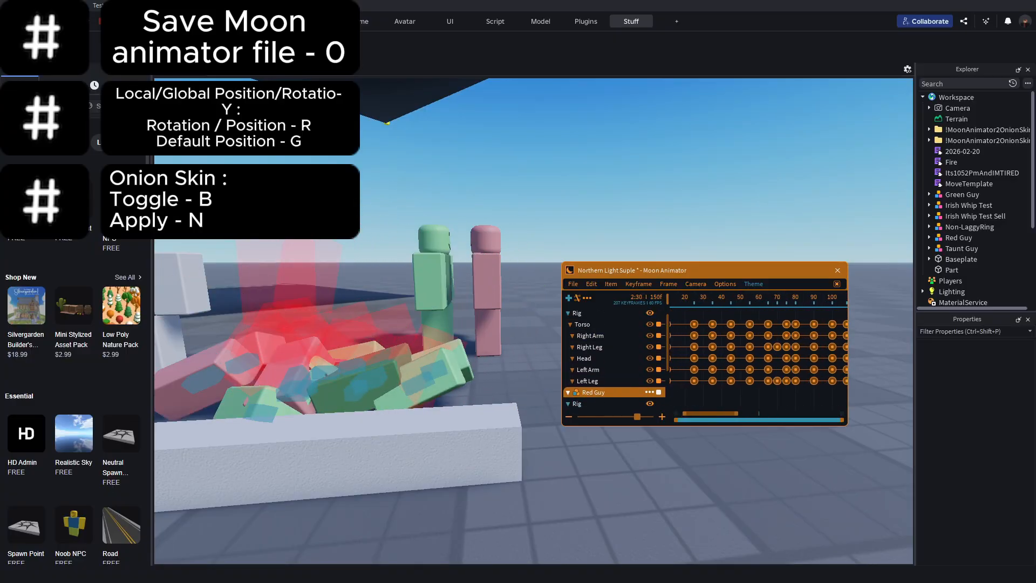
Step: Try shifting both characters' keyframes after the first one a few frames later, and play the animation
left_click_drag(842, 475, 847, 479)
scroll(832, 372, "down", 4, "ctrl")
scroll(842, 373, "up", 3)
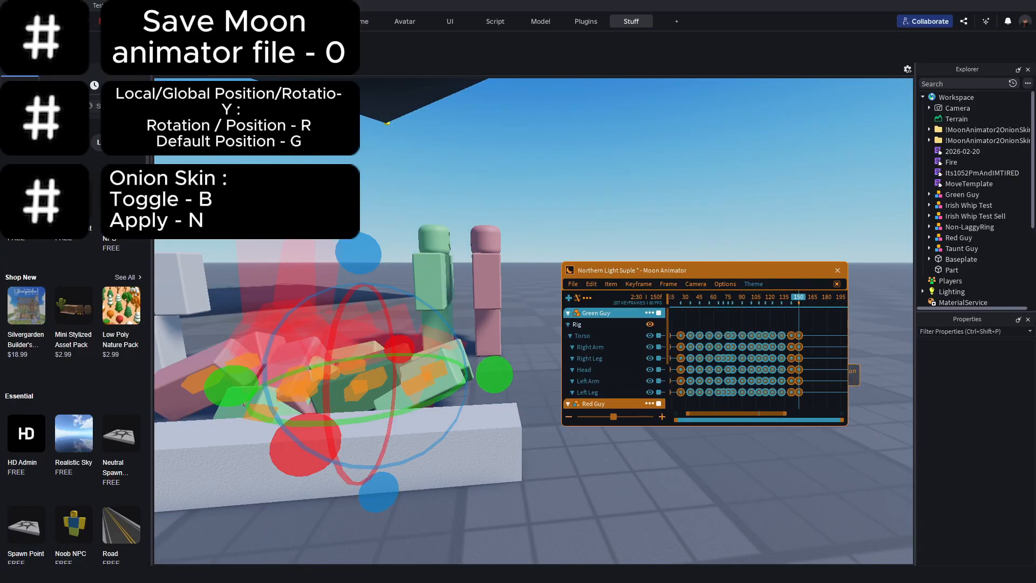
left_click_drag(824, 324, 787, 393, "ctrl")
key("space")
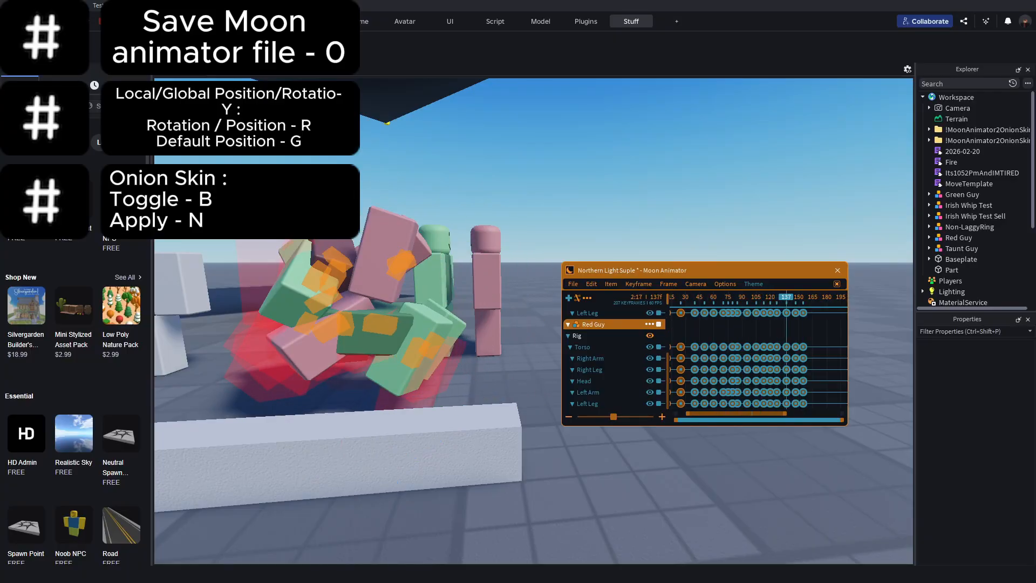
Step: Stop the playback and undo the keyframe shift on both characters
key("space")
key("ctrl+z")
key("ctrl+z")
key("ctrl+z")
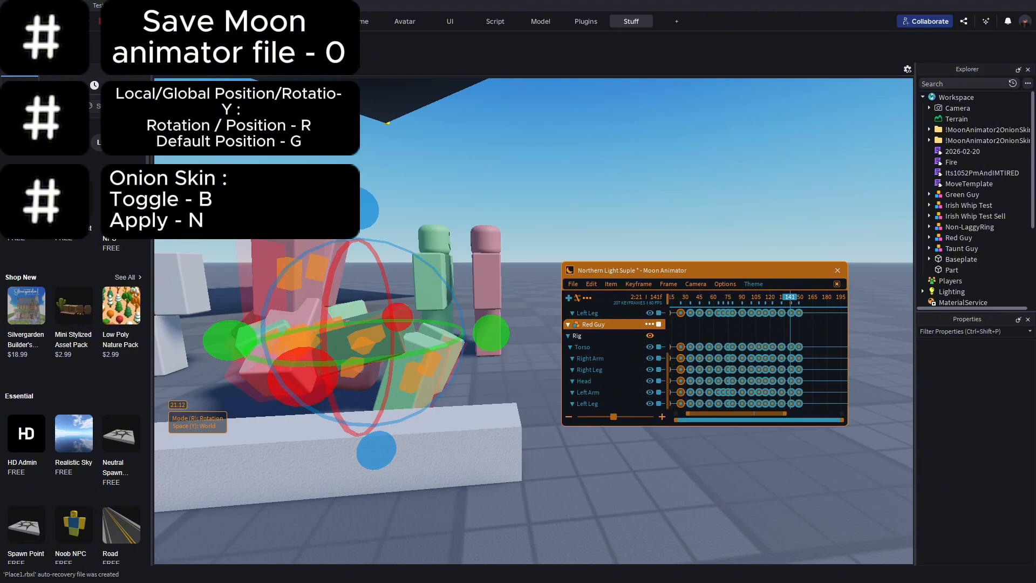
Step: Try splitting the keyframes of both the Green Guy and the Red Guy, and play the animation
left_click(660, 519)
scroll(796, 356, "up", 3)
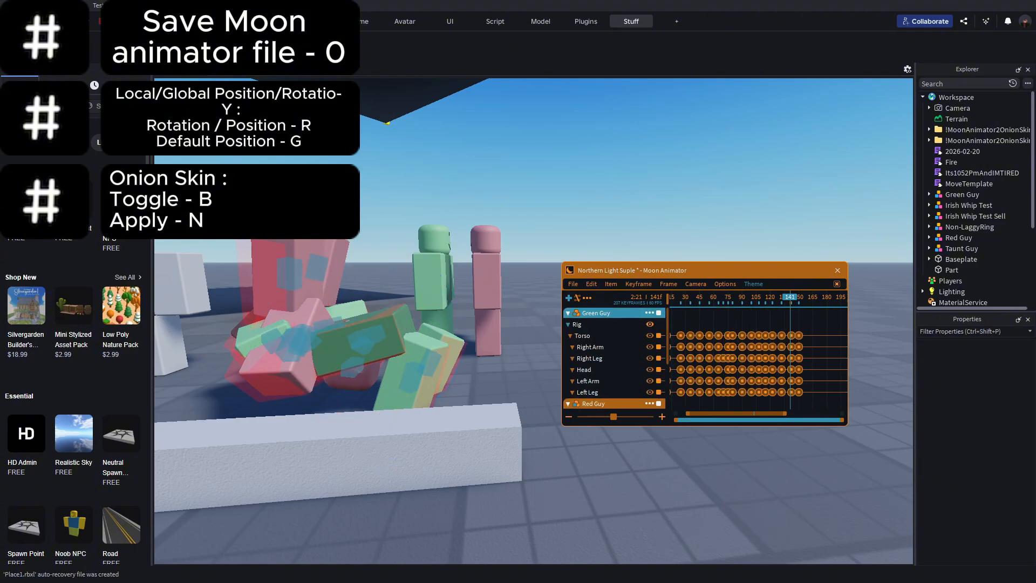
scroll(796, 357, "up", 4, "ctrl")
left_click_drag(798, 320, 690, 414)
key("m")
key("space")
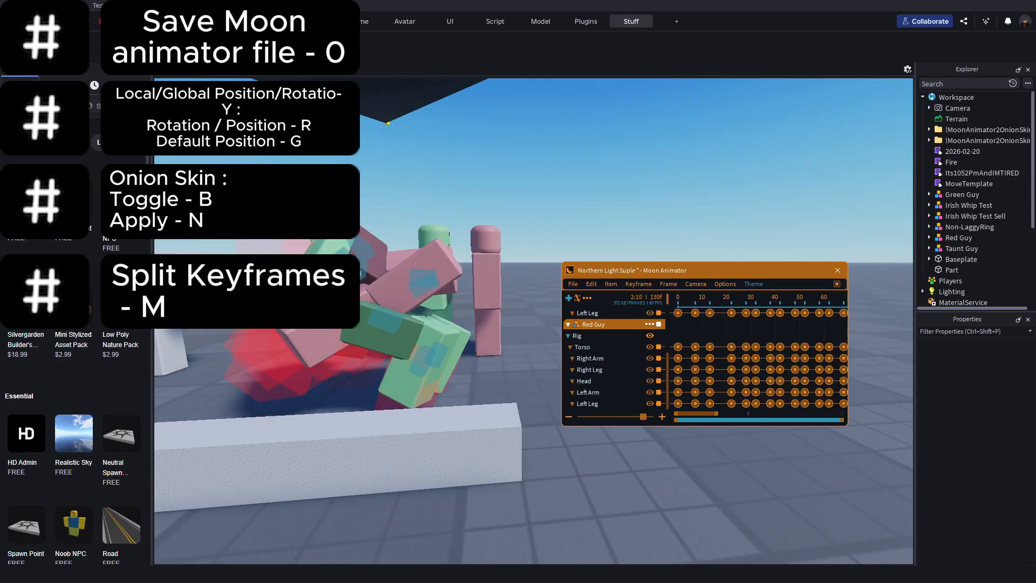
key("a")
right_click_drag(465, 334, 594, 334)
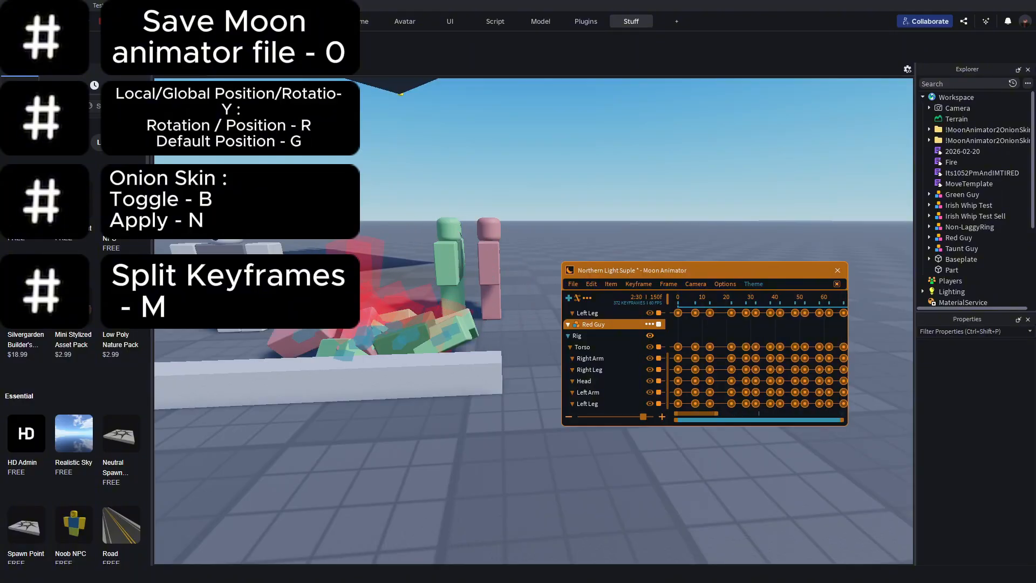
Step: Undo the keyframe split and save the Northern Light Suple animation file
key("ctrl+z")
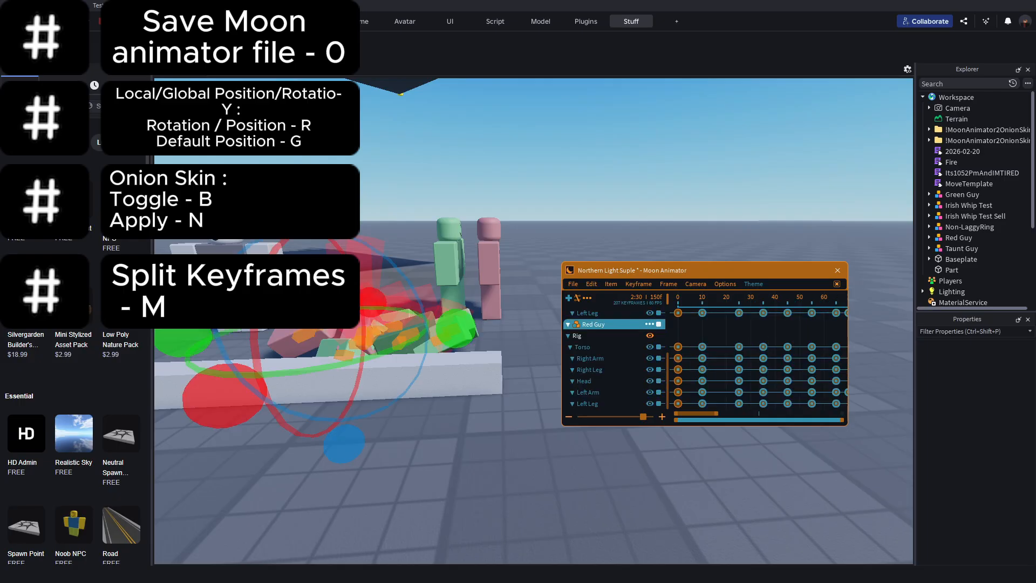
key("ctrl+z")
key("0")
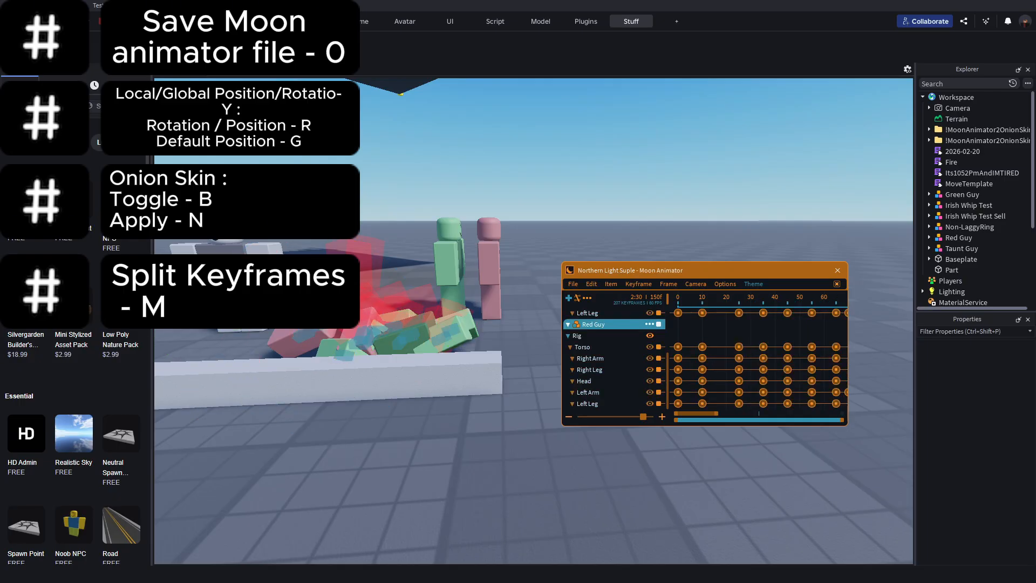